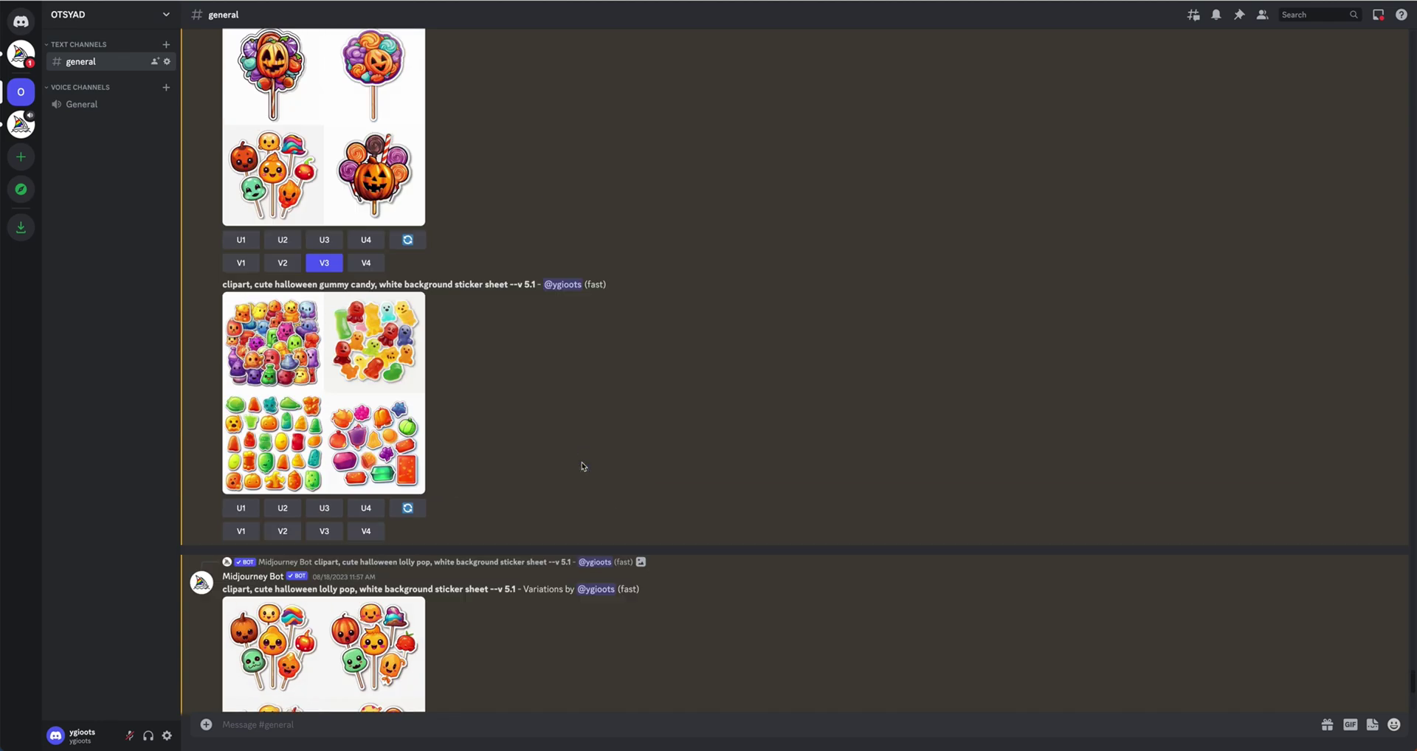
Step: Check the model versions offered in the Midjourney bot settings and keep Midjourney Model V5.1 selected
click(352, 194)
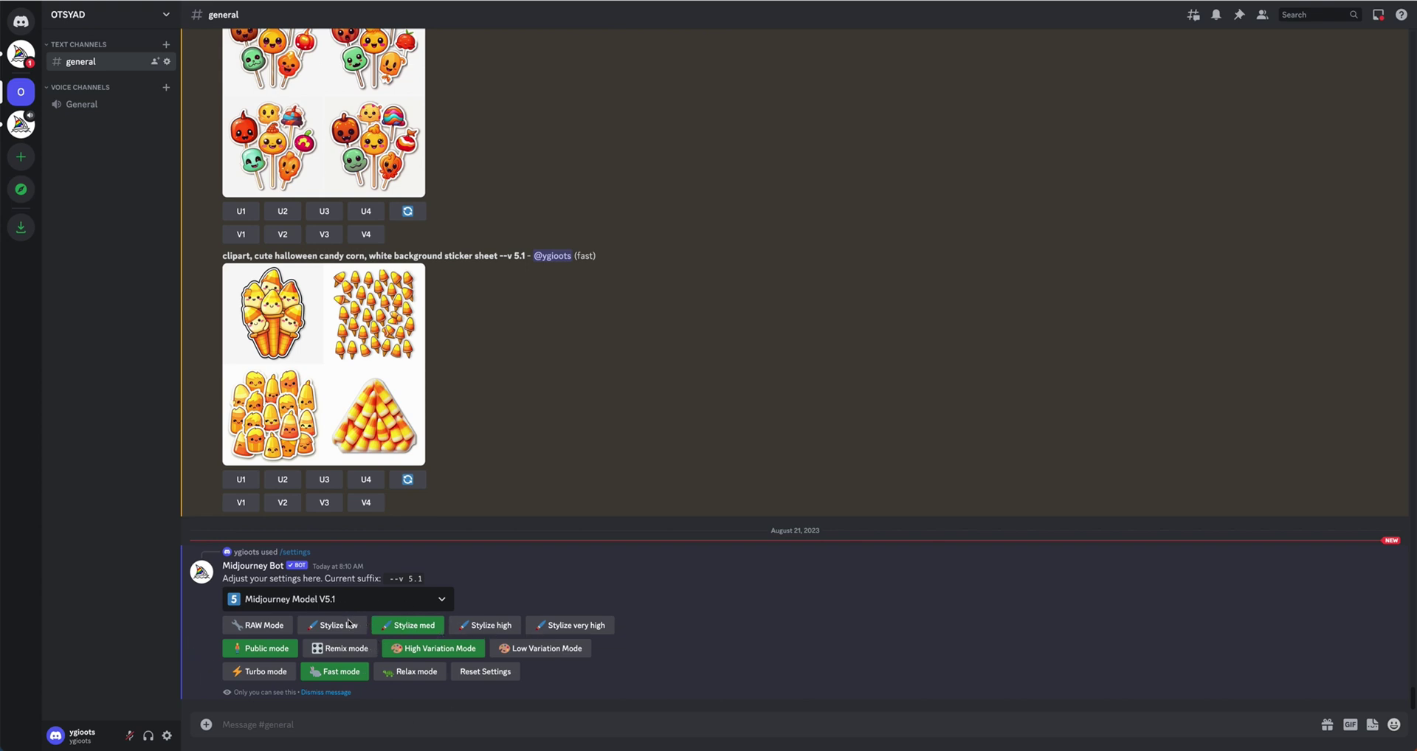
click(441, 600)
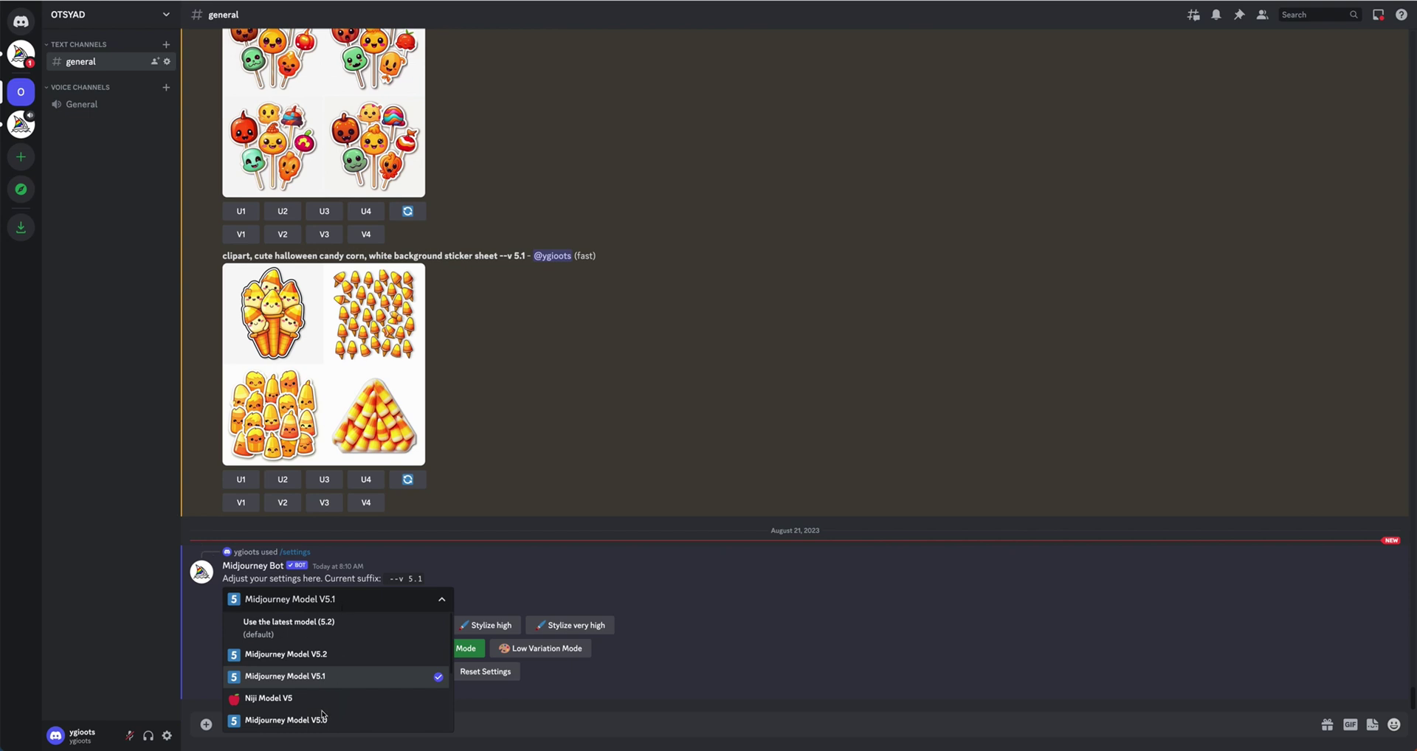
scroll(322, 715, down, 3)
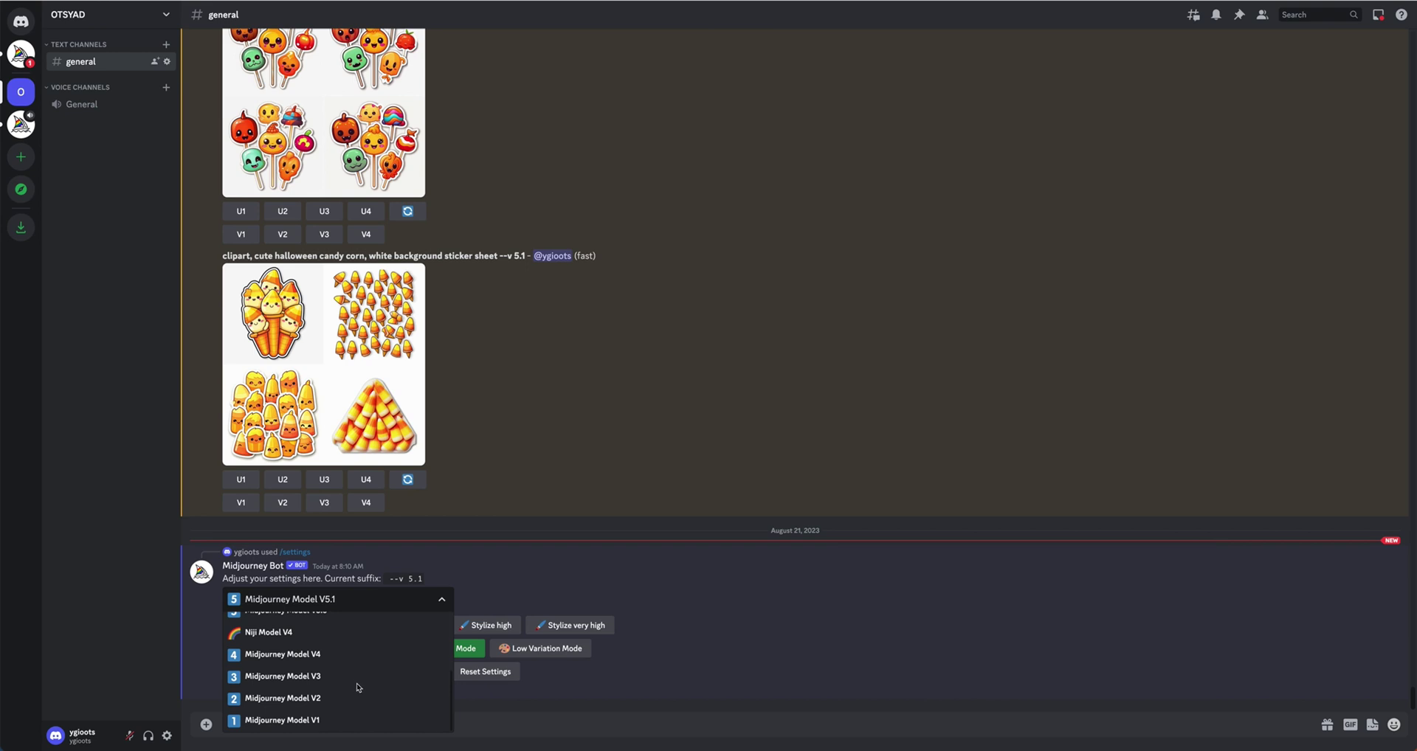
scroll(357, 688, up, 3)
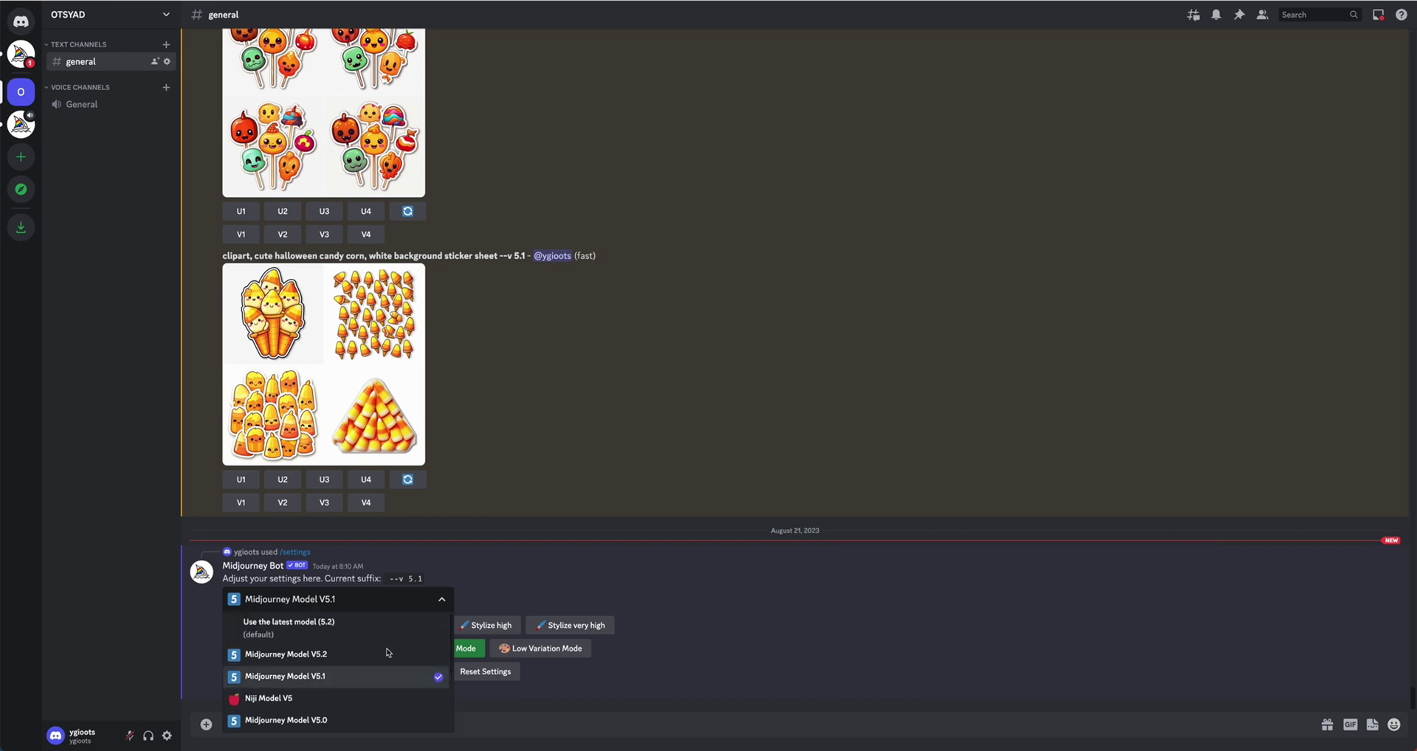
click(332, 680)
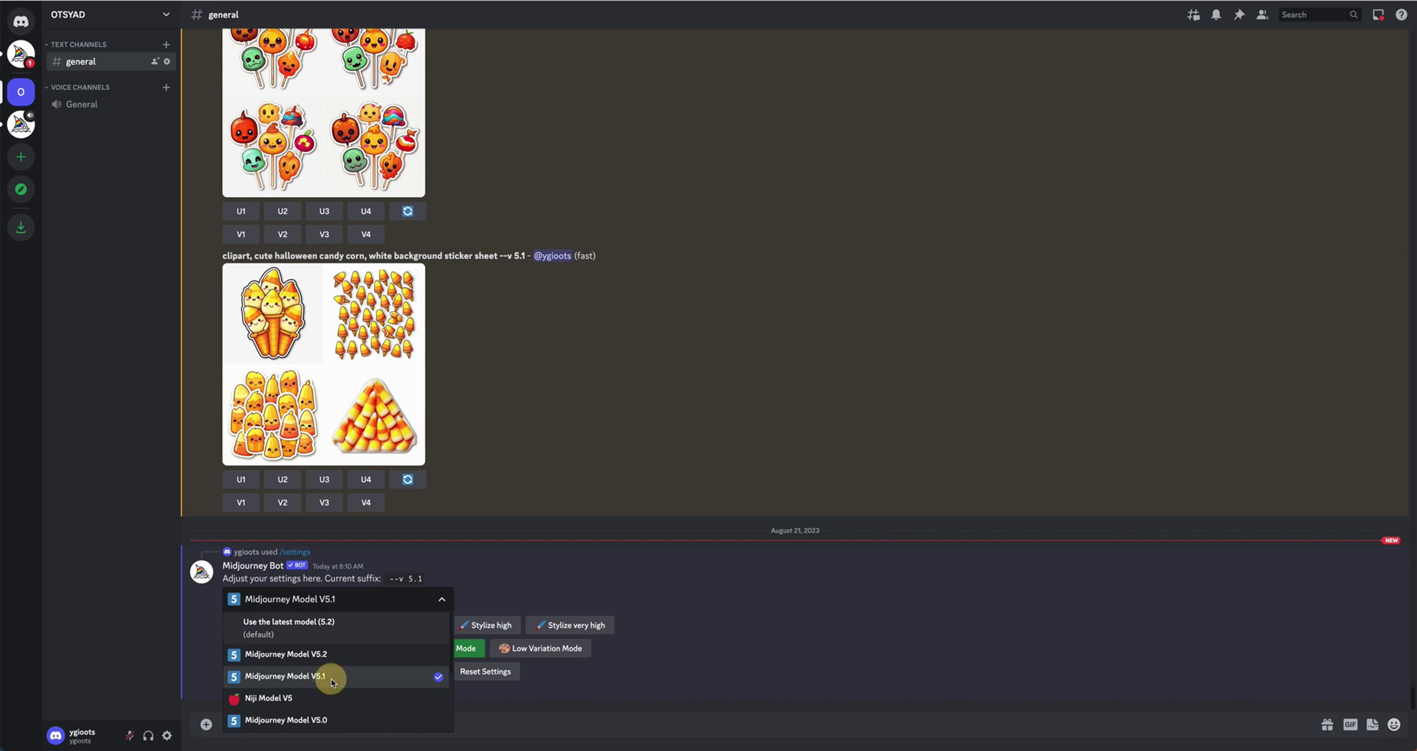
click(127, 587)
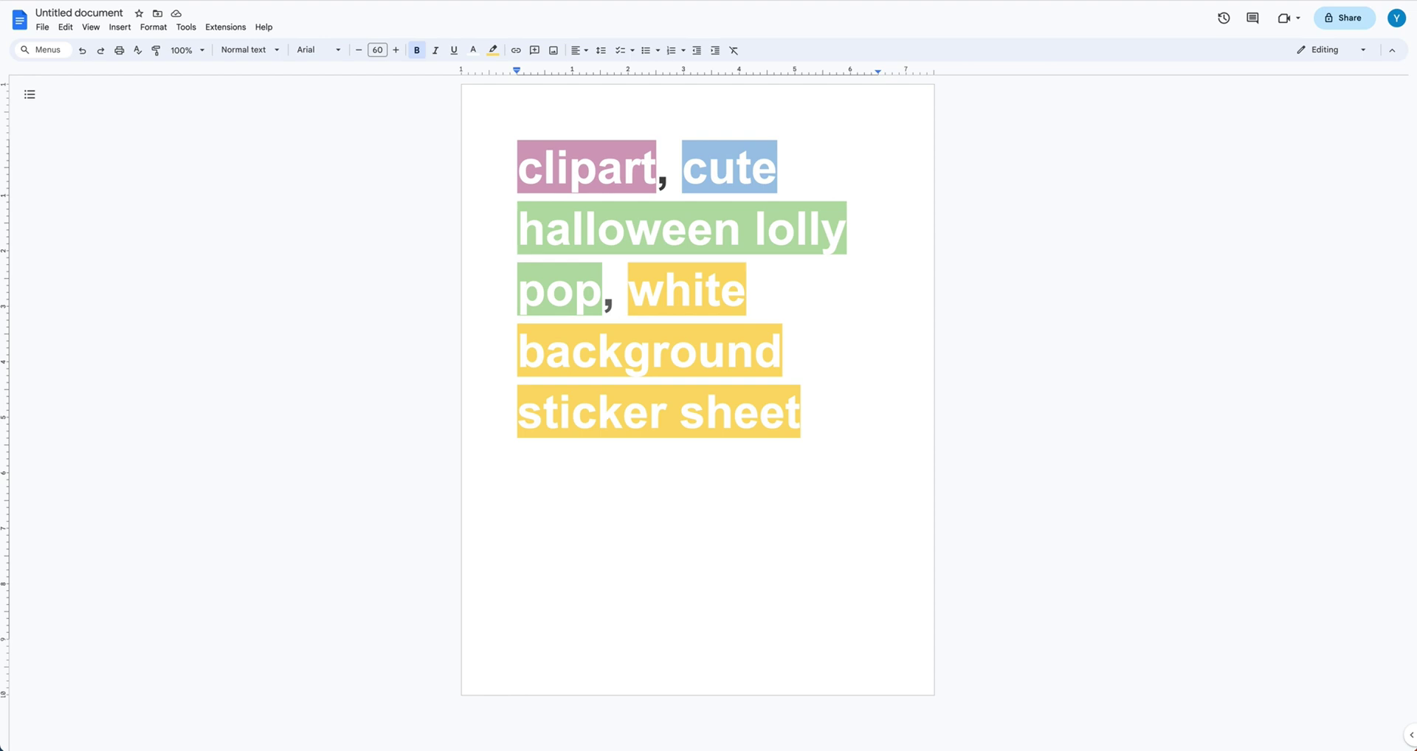
Step: Highlight "clipart" and "cute halloween lolly pop" in the Google Docs prompt and view the matching lolly pop variations in Discord
drag(518, 169, 663, 165)
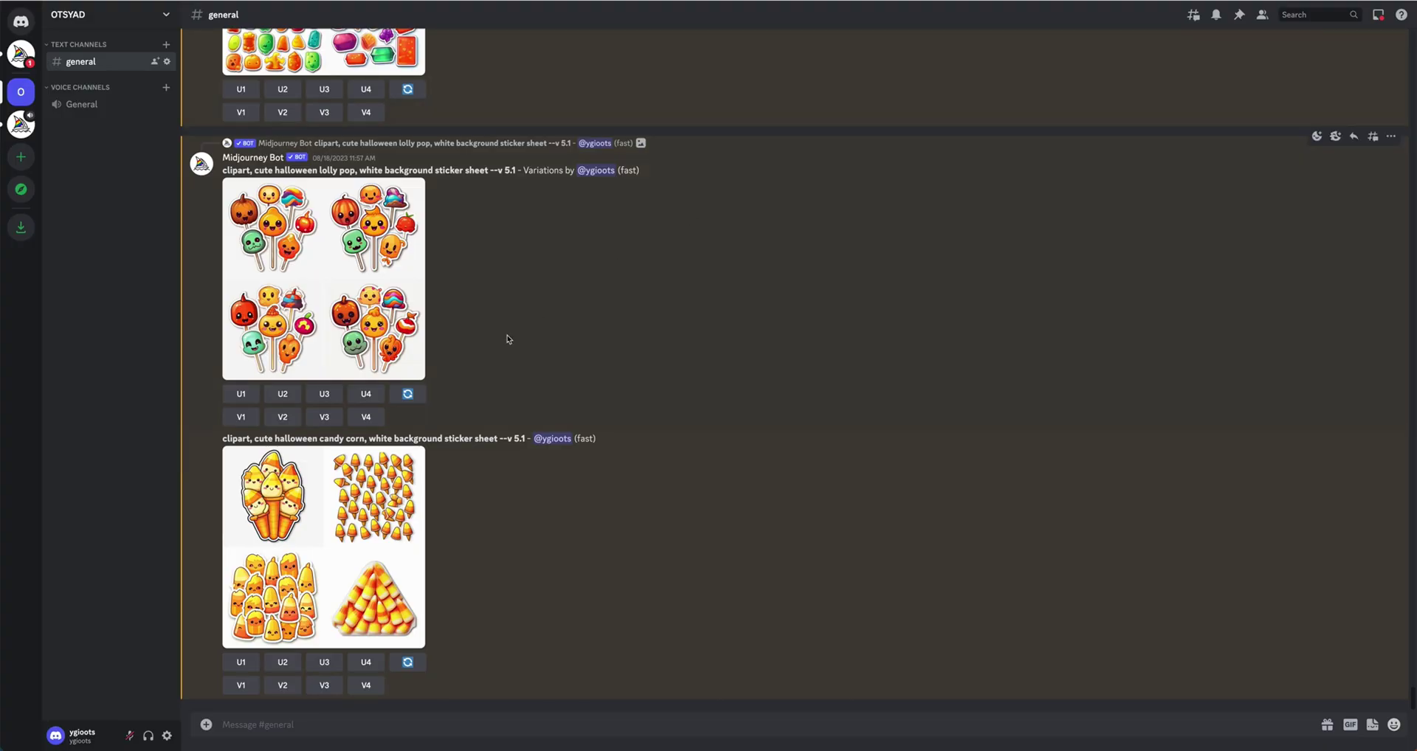
click(358, 298)
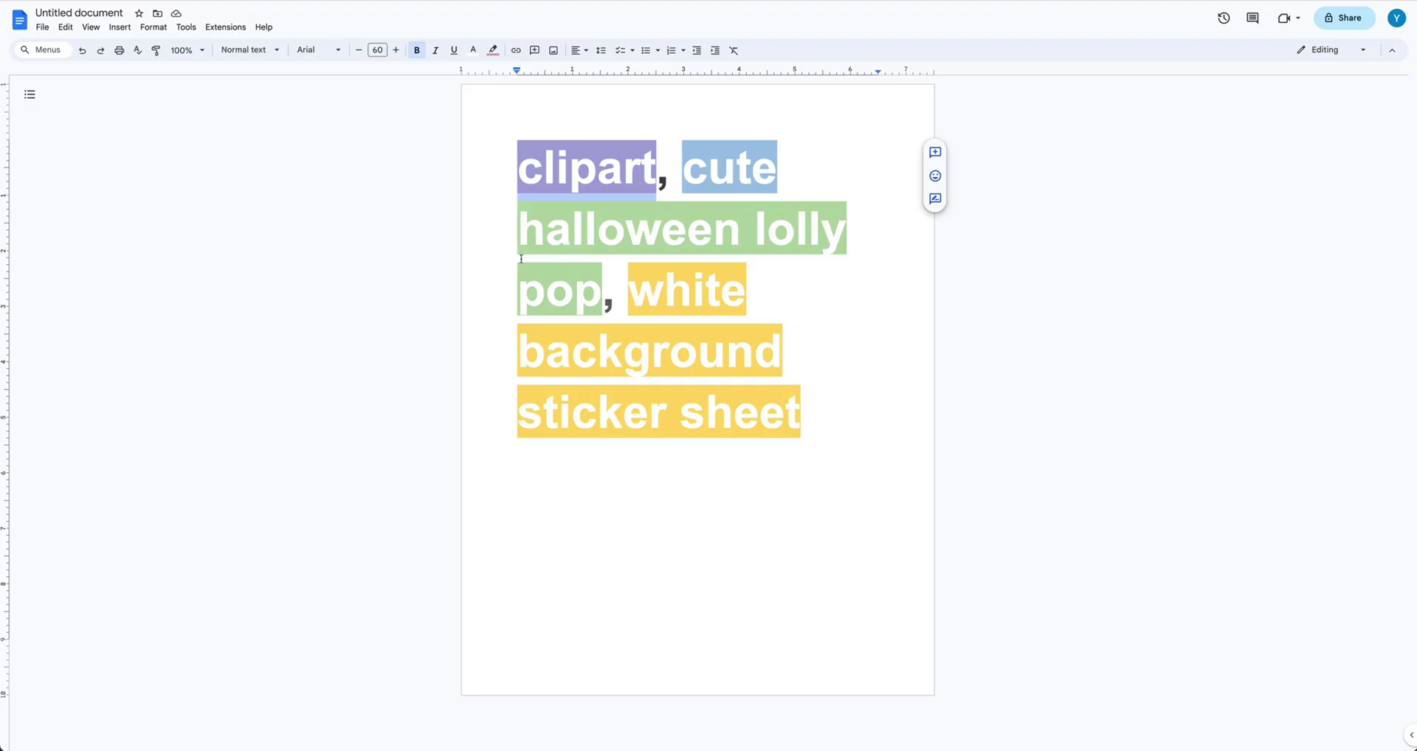
click(541, 175)
drag(518, 167, 661, 166)
click(196, 363)
click(667, 171)
drag(681, 170, 595, 292)
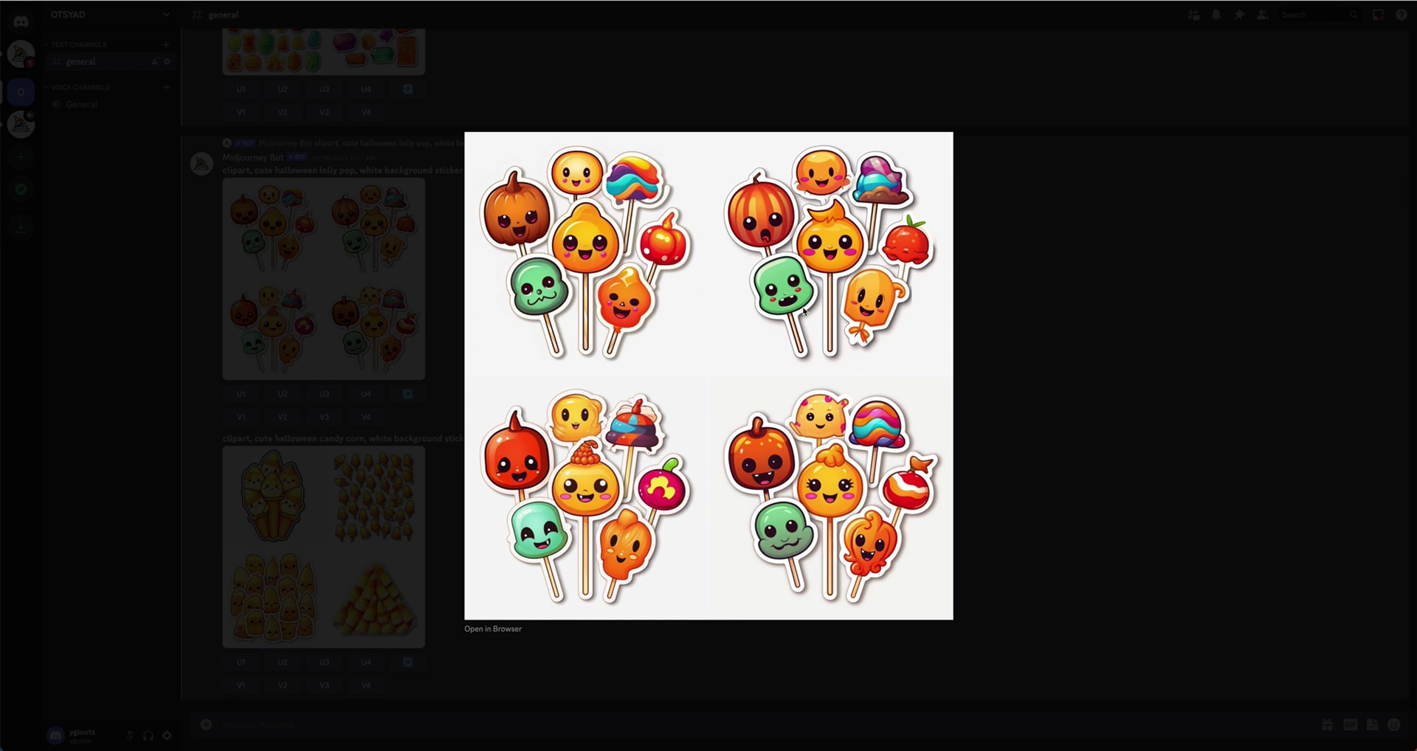
Step: Switch to Discord and compare the enlarged lolly pop variations with the halloween gummy candy image grid
click(1076, 120)
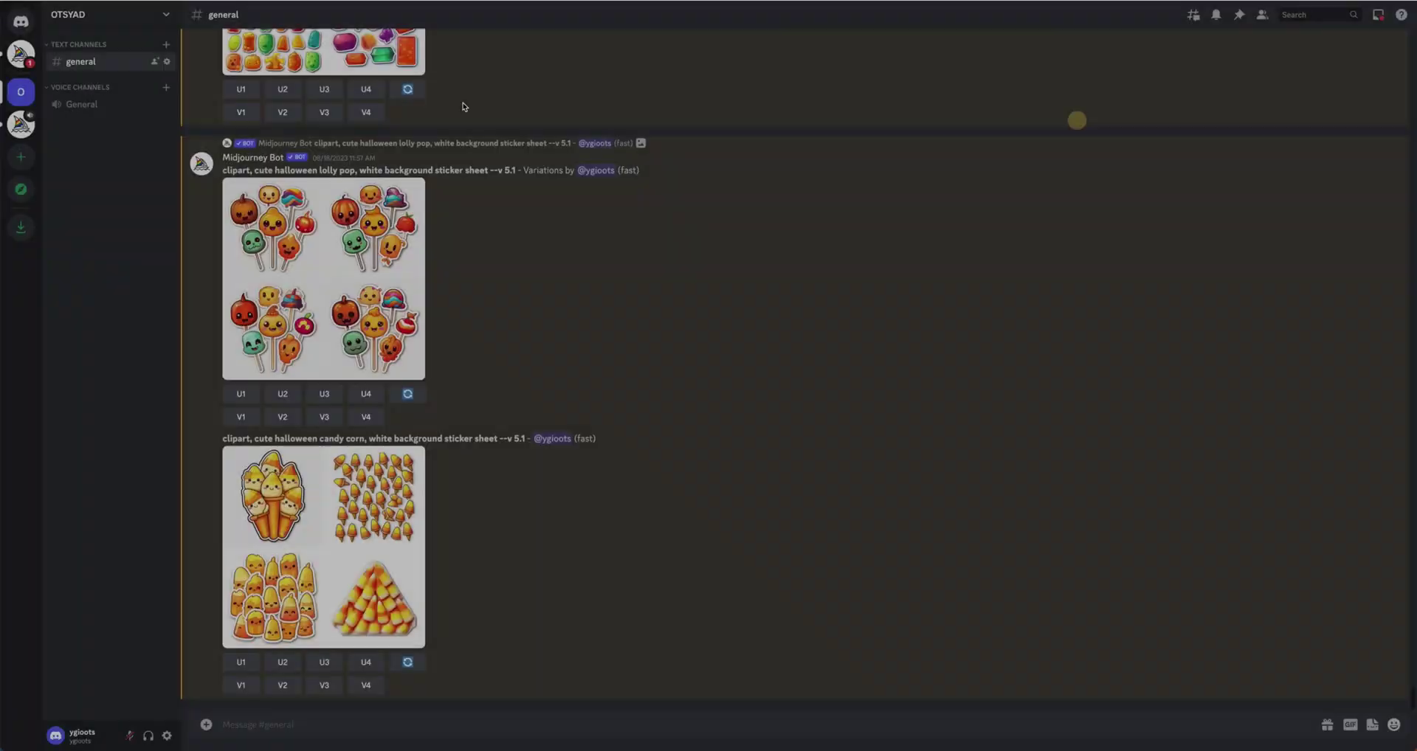
click(393, 61)
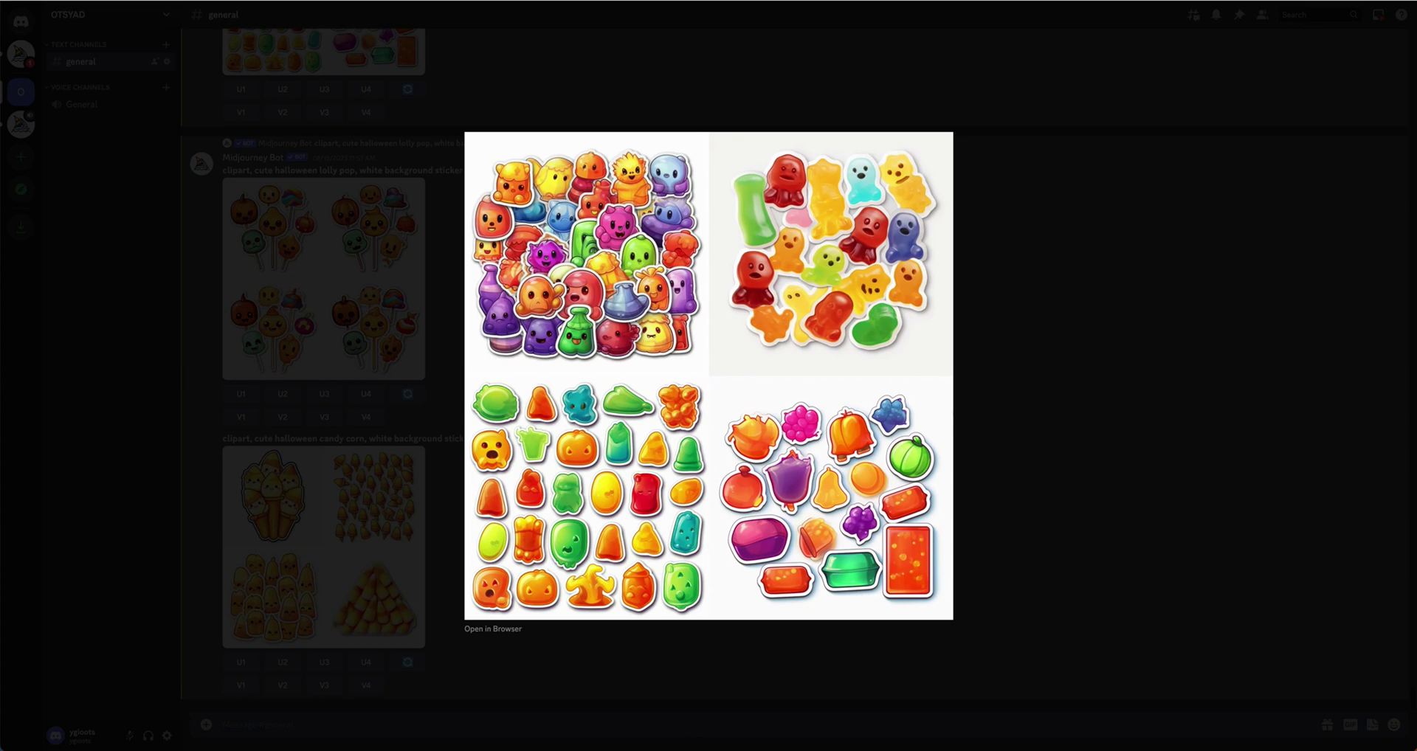
key(Left)
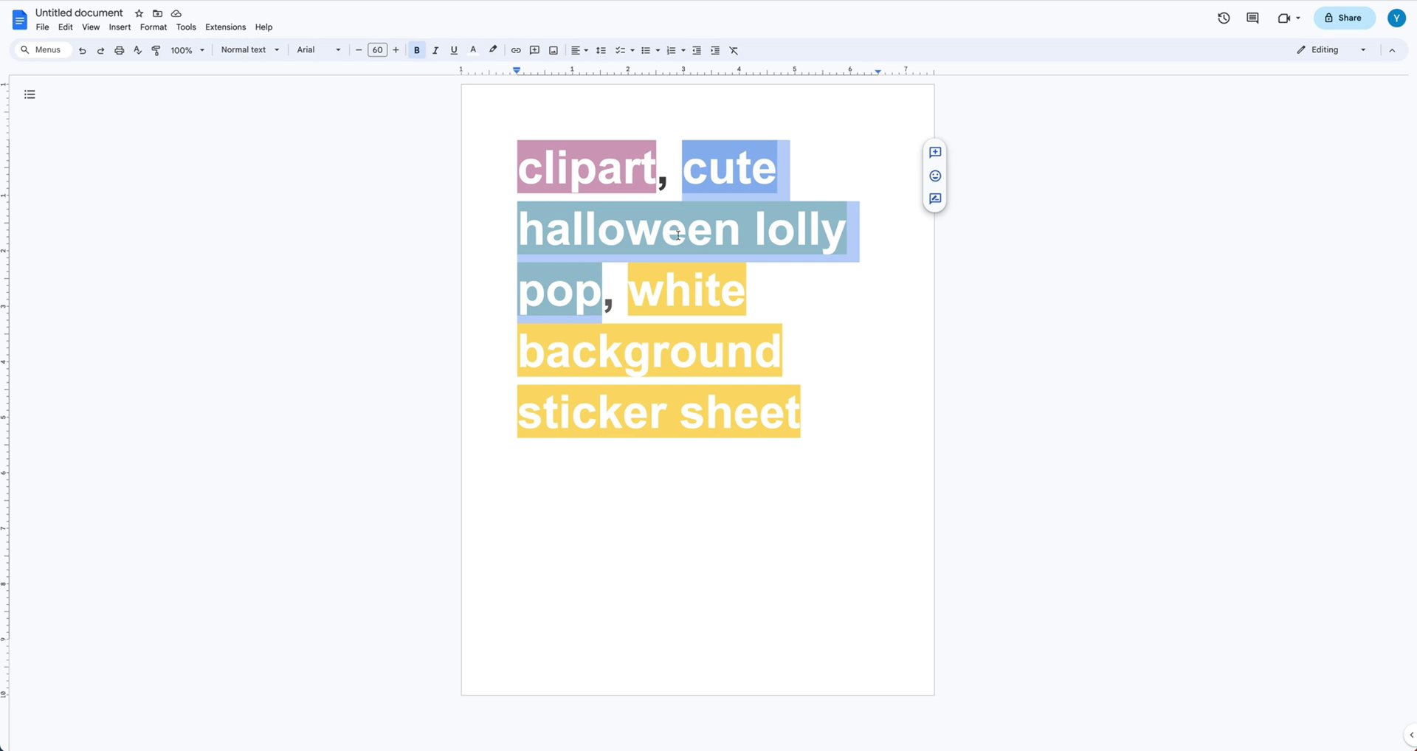
Step: Switch to Google Docs and highlight the prompt's subject words "halloween" and "lolly pop" separately
click(678, 235)
drag(519, 230, 736, 227)
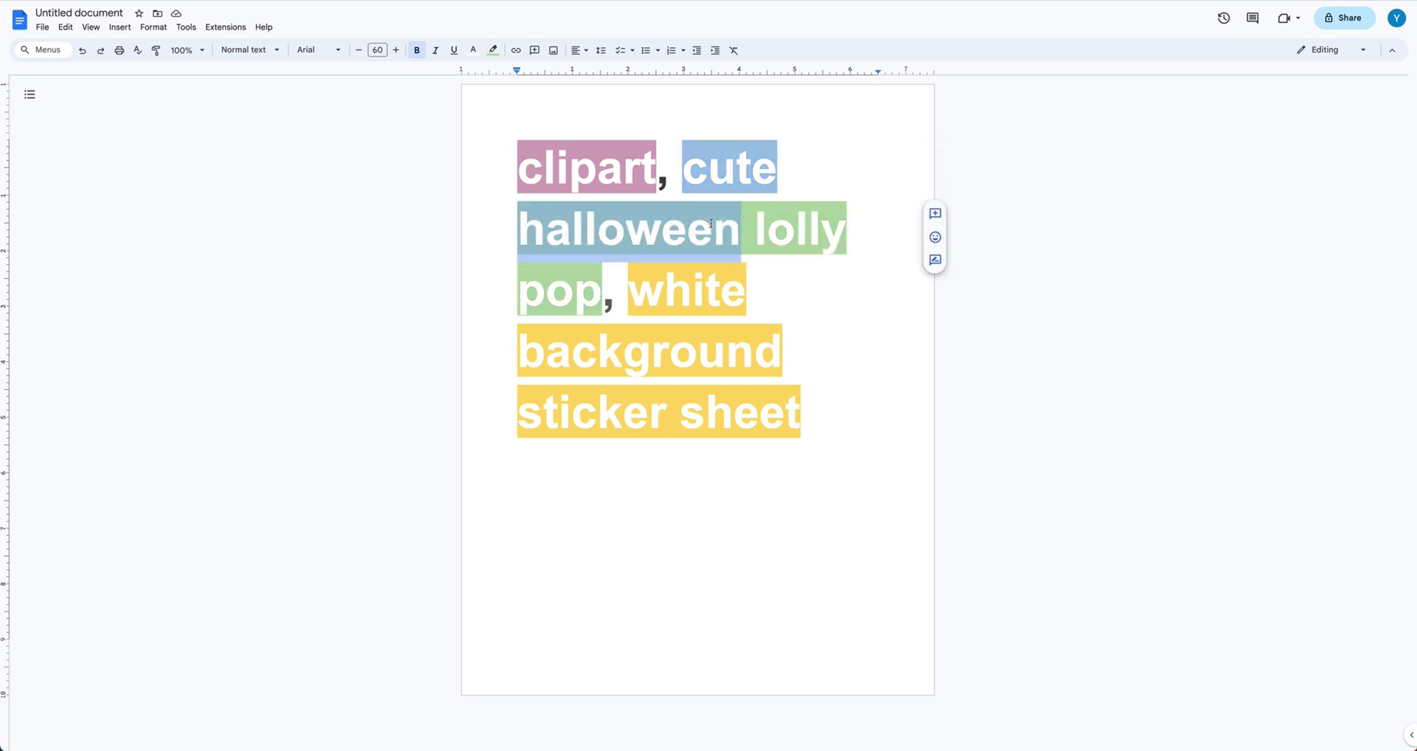
click(771, 235)
drag(754, 234, 599, 303)
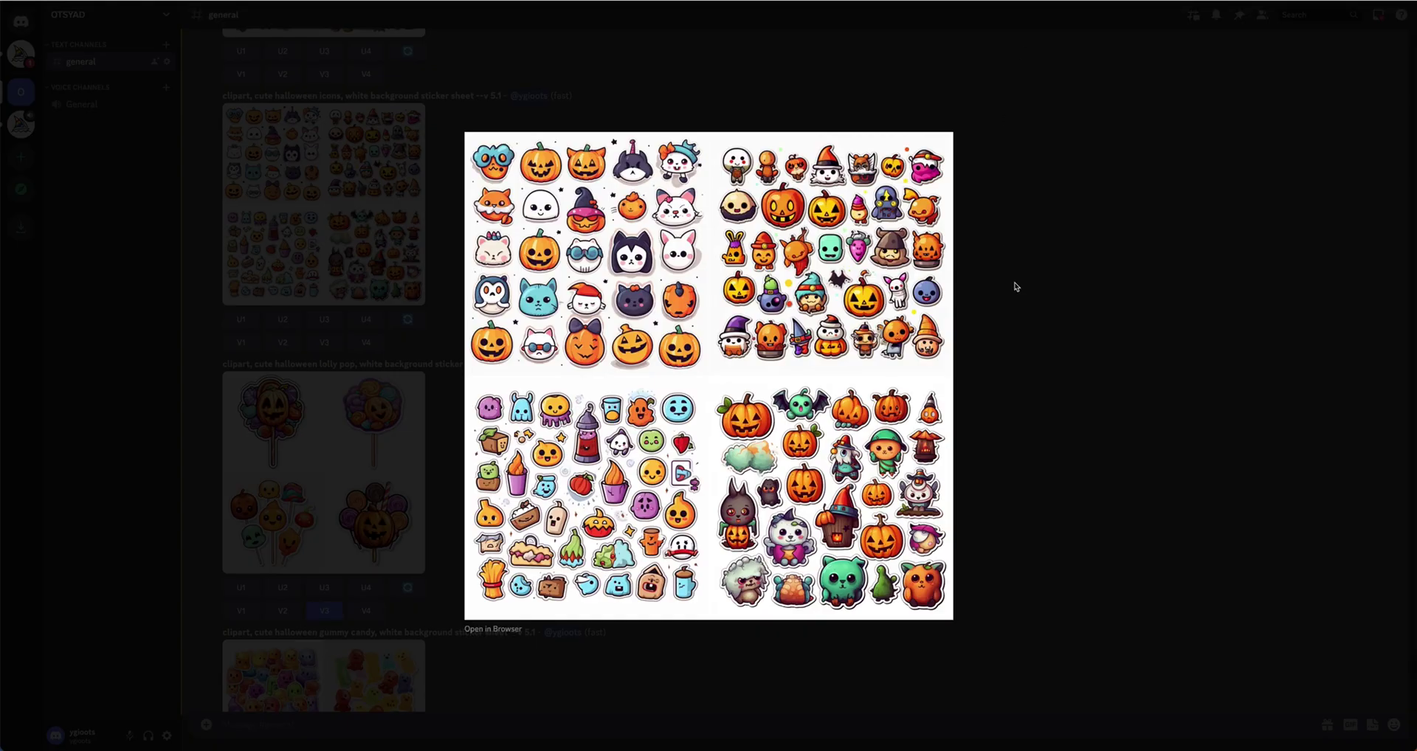
Step: Switch to Discord and examine the enlarged halloween icons, original lolly pop and lolly pop variations image grids
click(1016, 286)
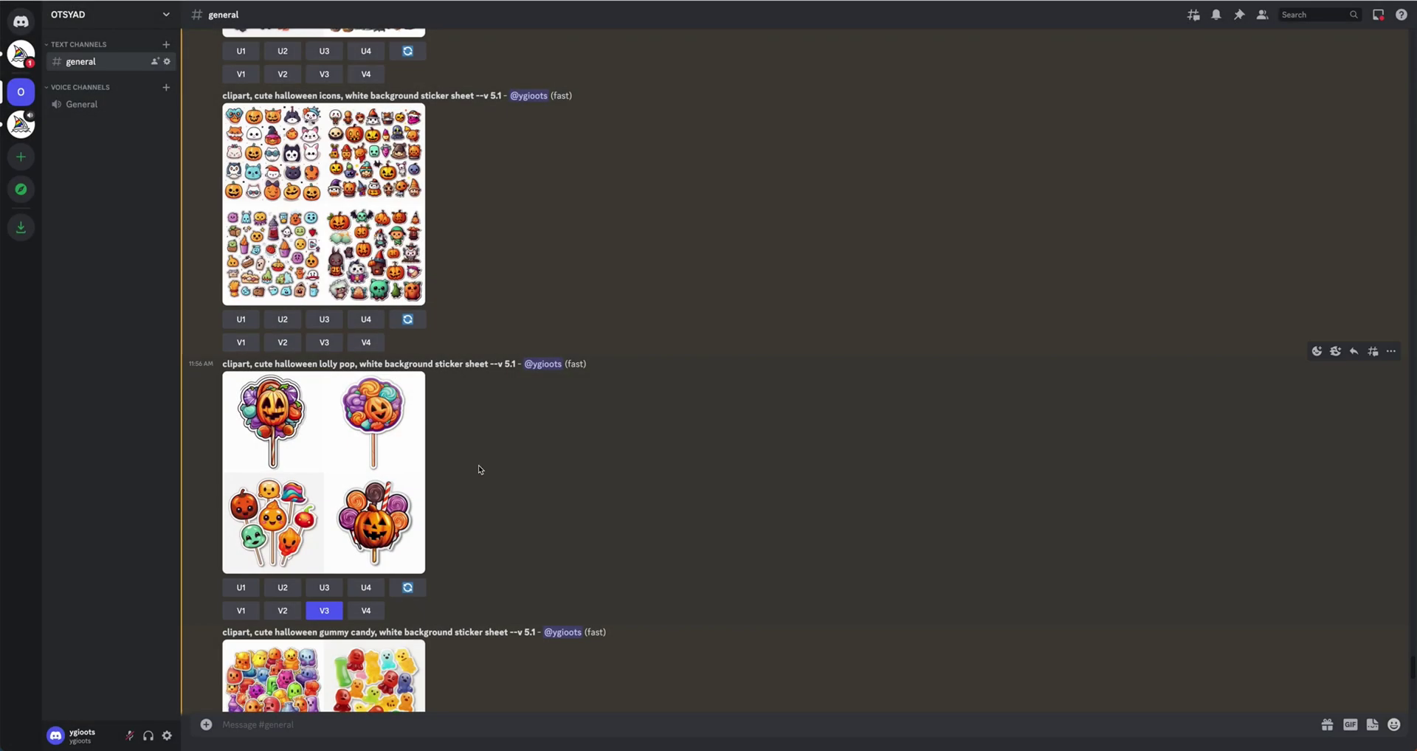
click(381, 454)
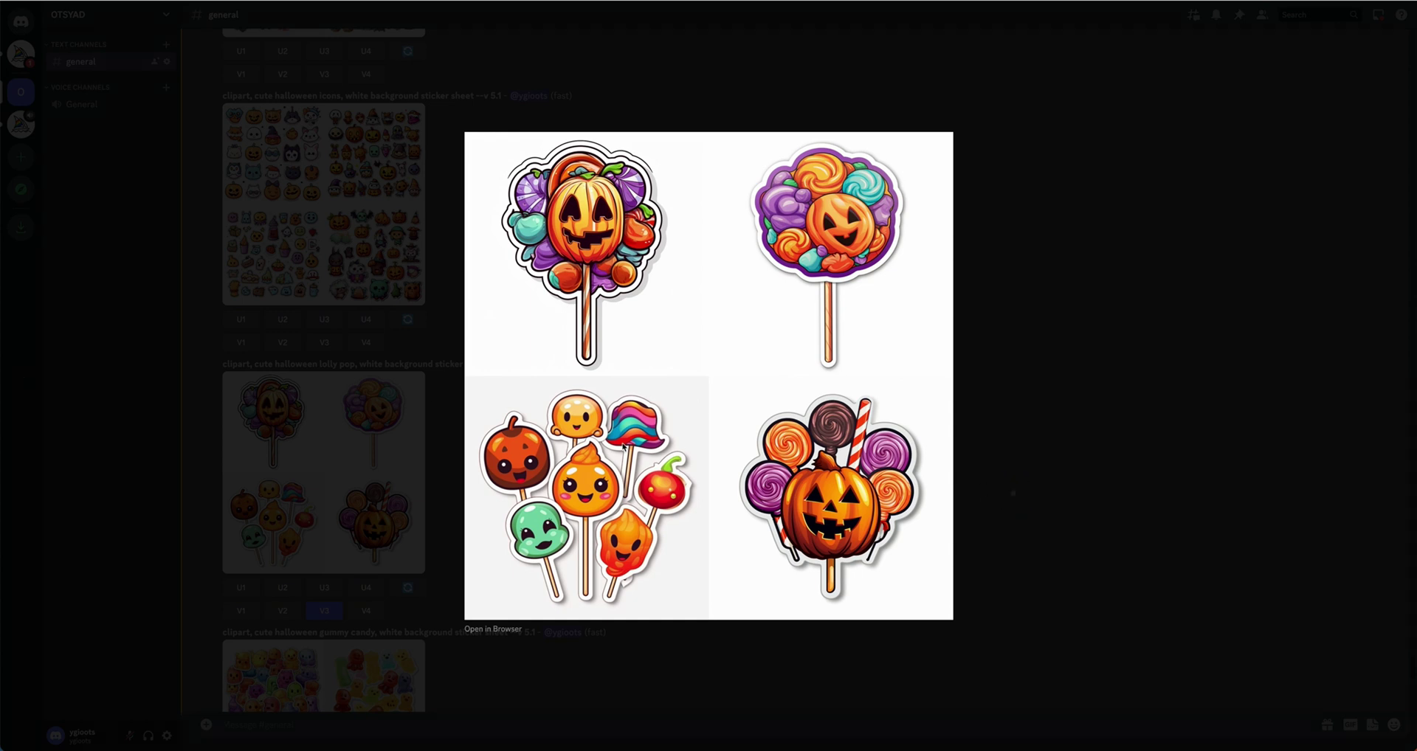
click(1063, 418)
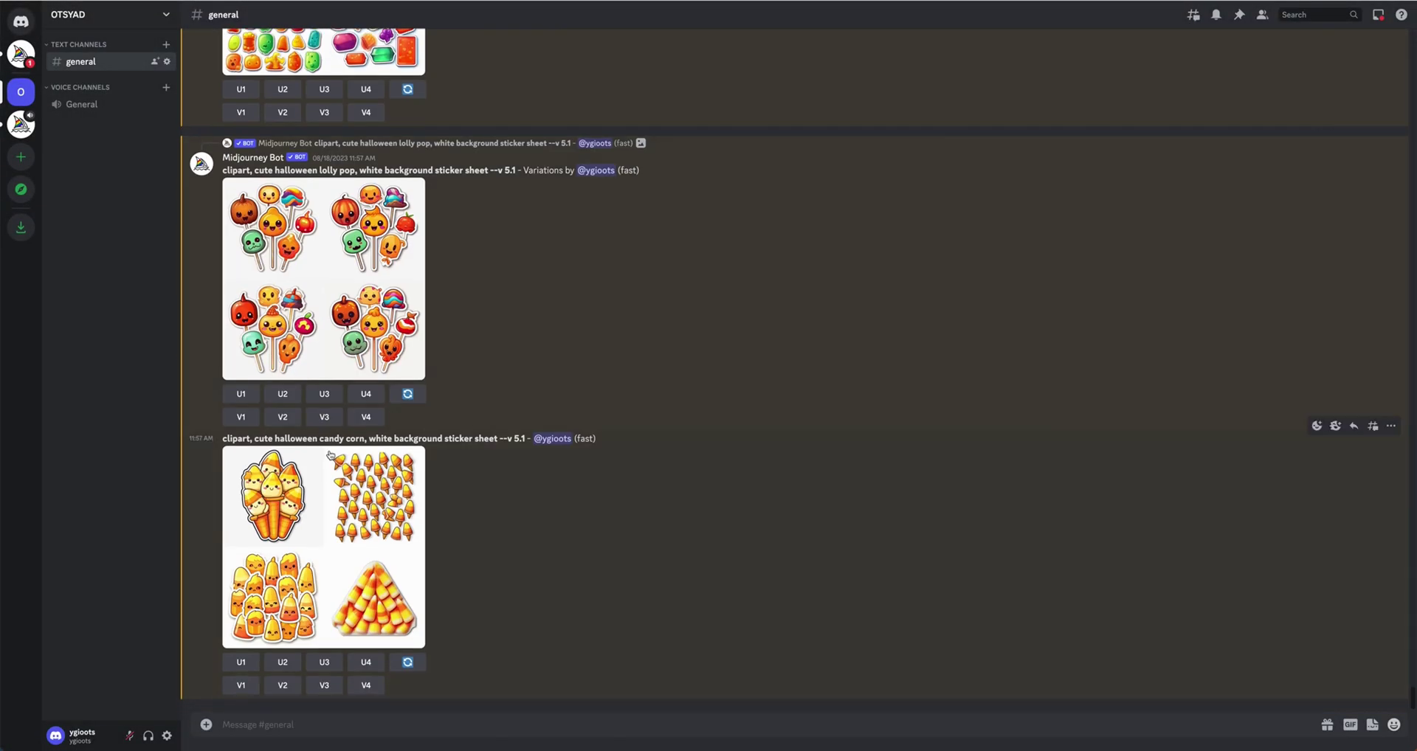
click(367, 277)
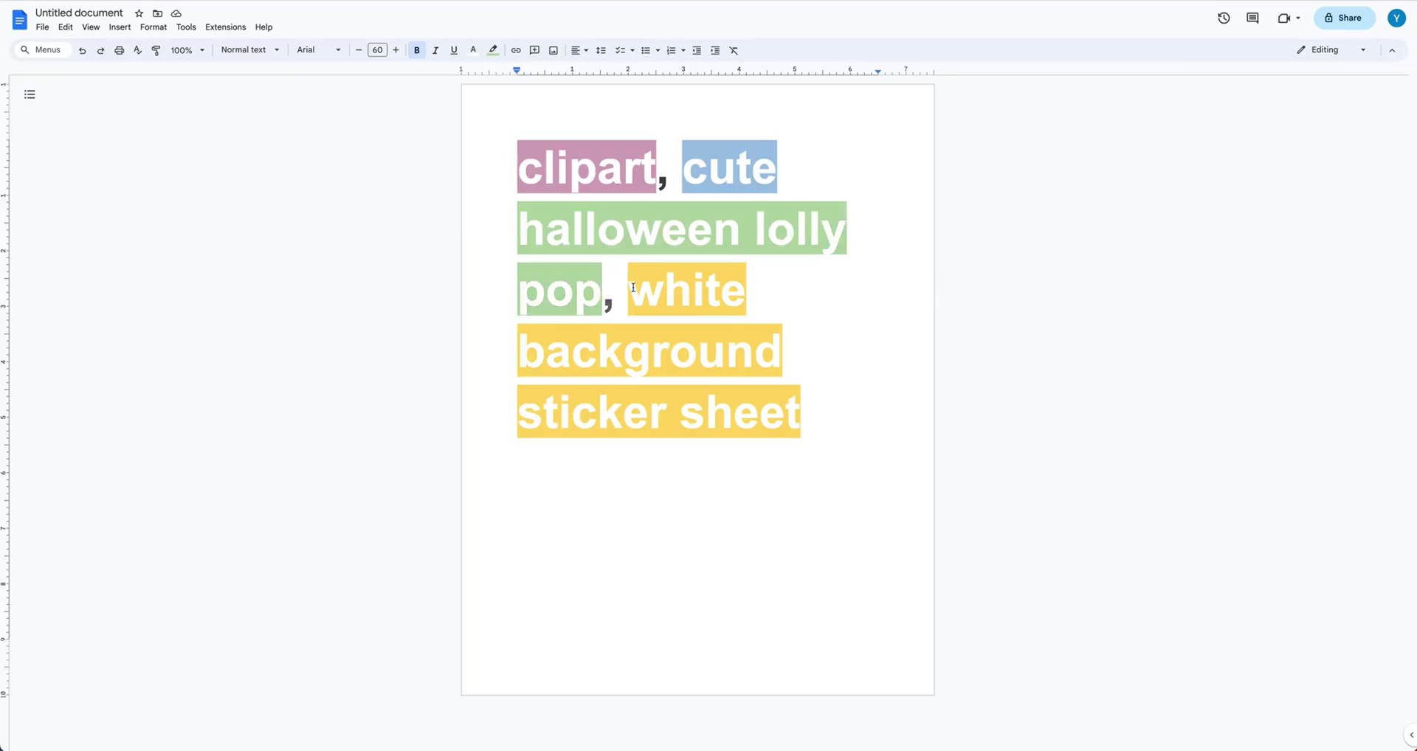
Step: Switch to Google Docs and highlight "white background", "sticker sheet", "clipart" and "cute" in turn to review the prompt's parts
drag(633, 288, 806, 425)
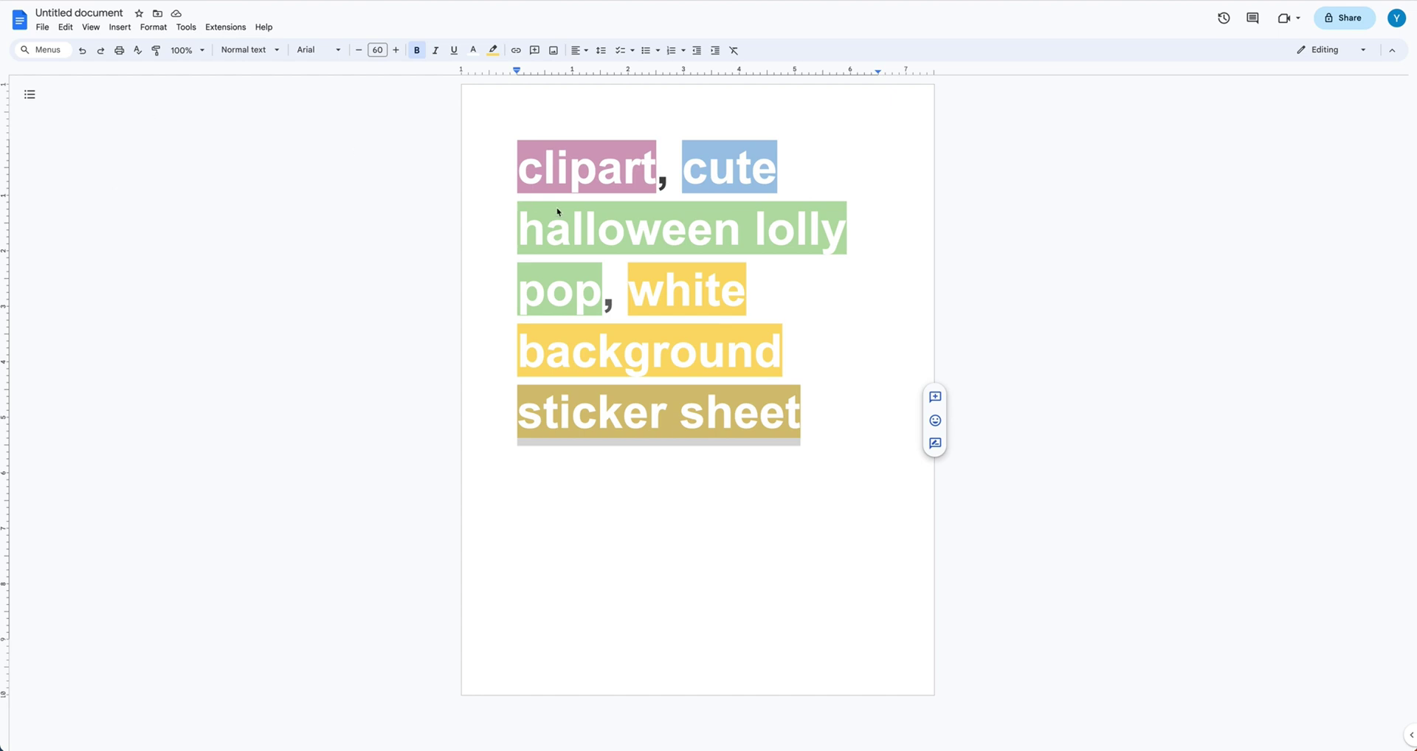
drag(525, 168, 655, 168)
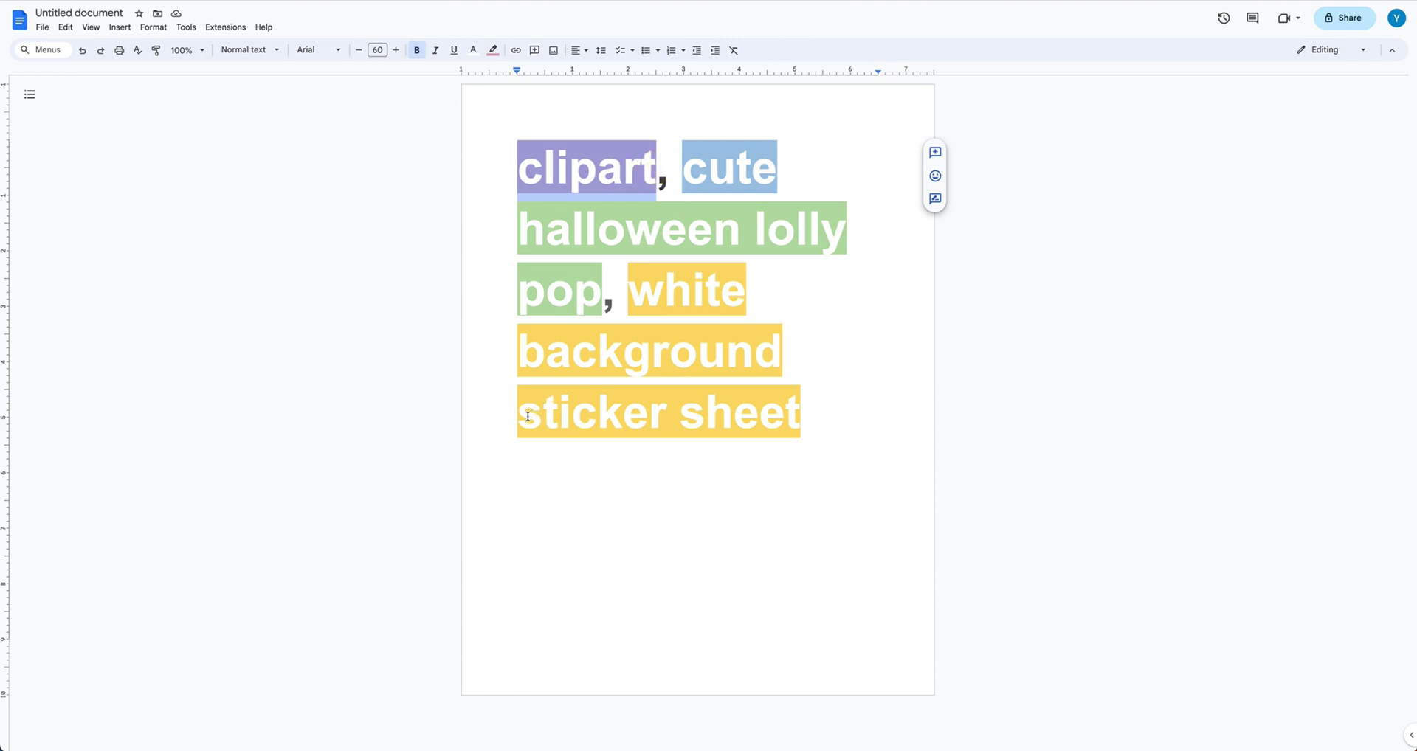
drag(520, 413, 805, 415)
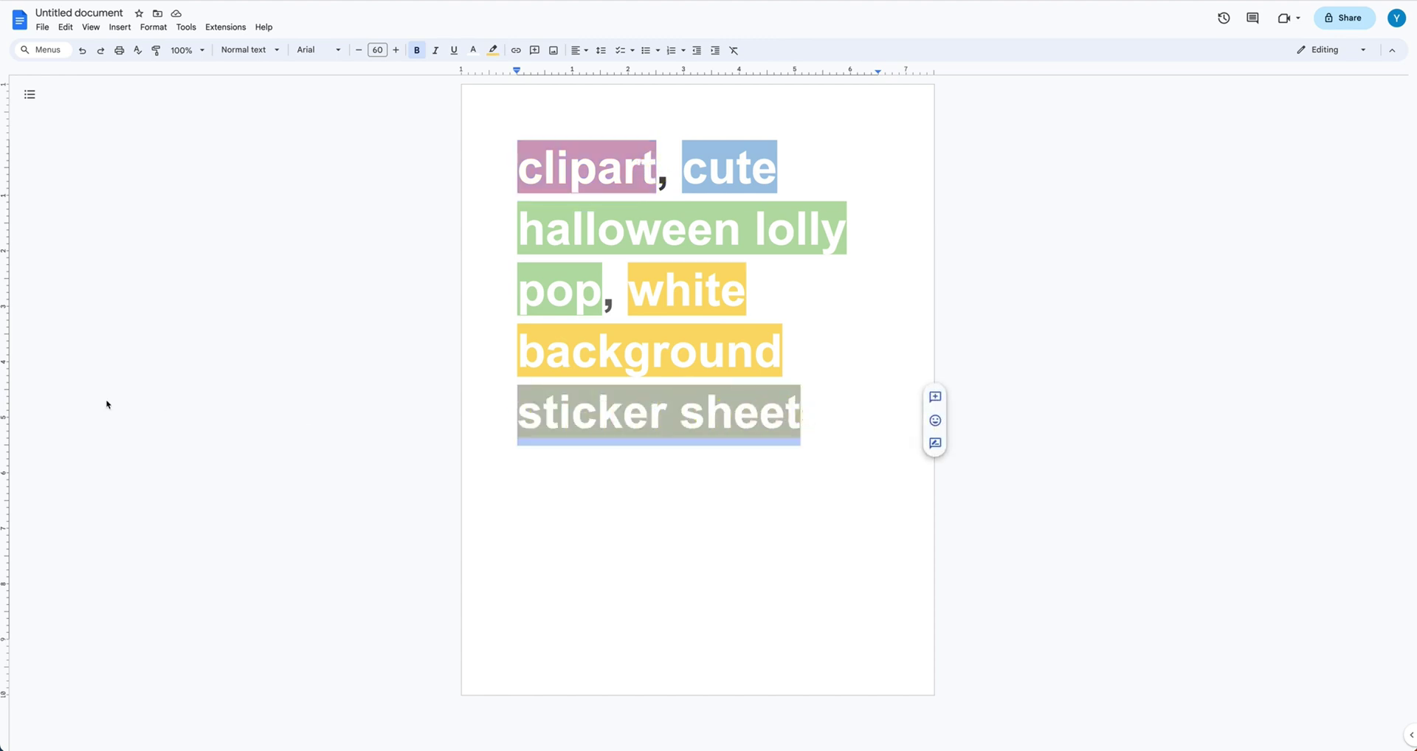
click(14, 372)
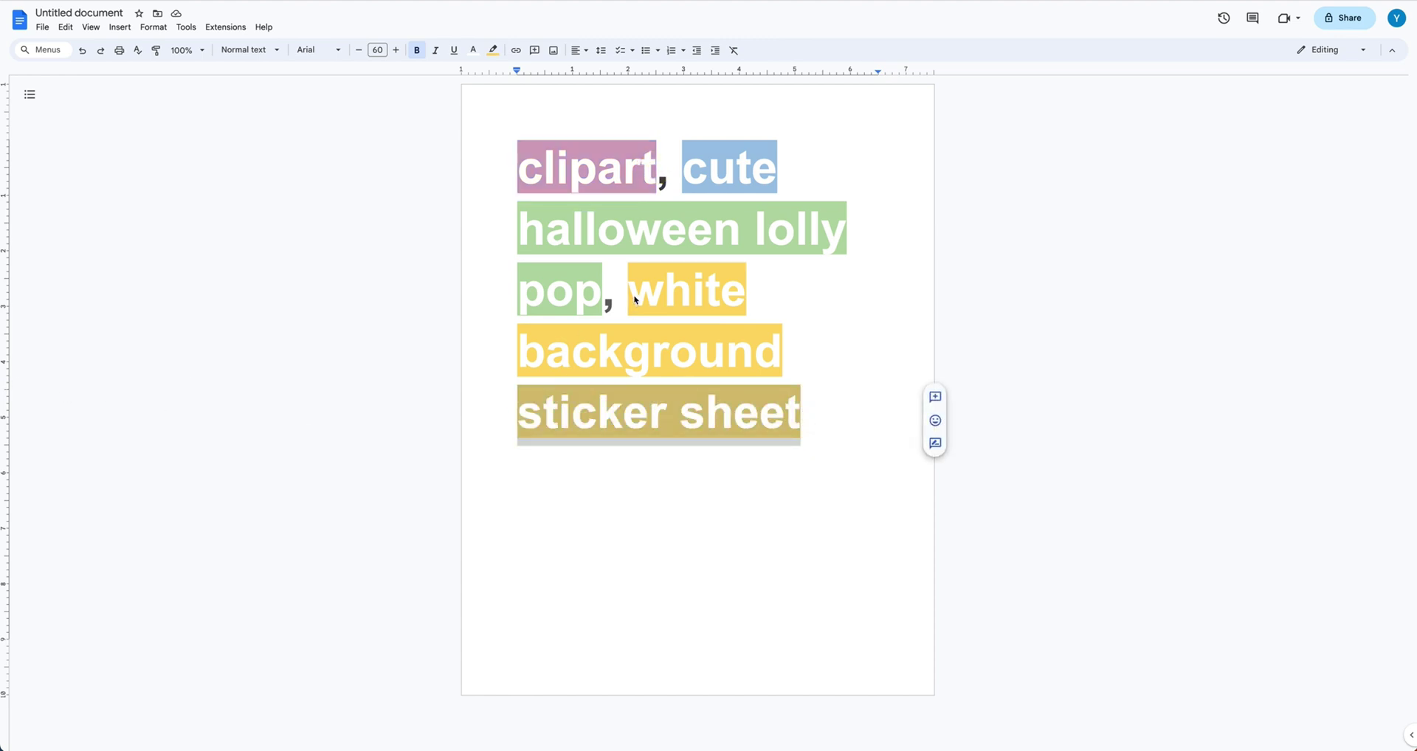
drag(635, 300, 785, 346)
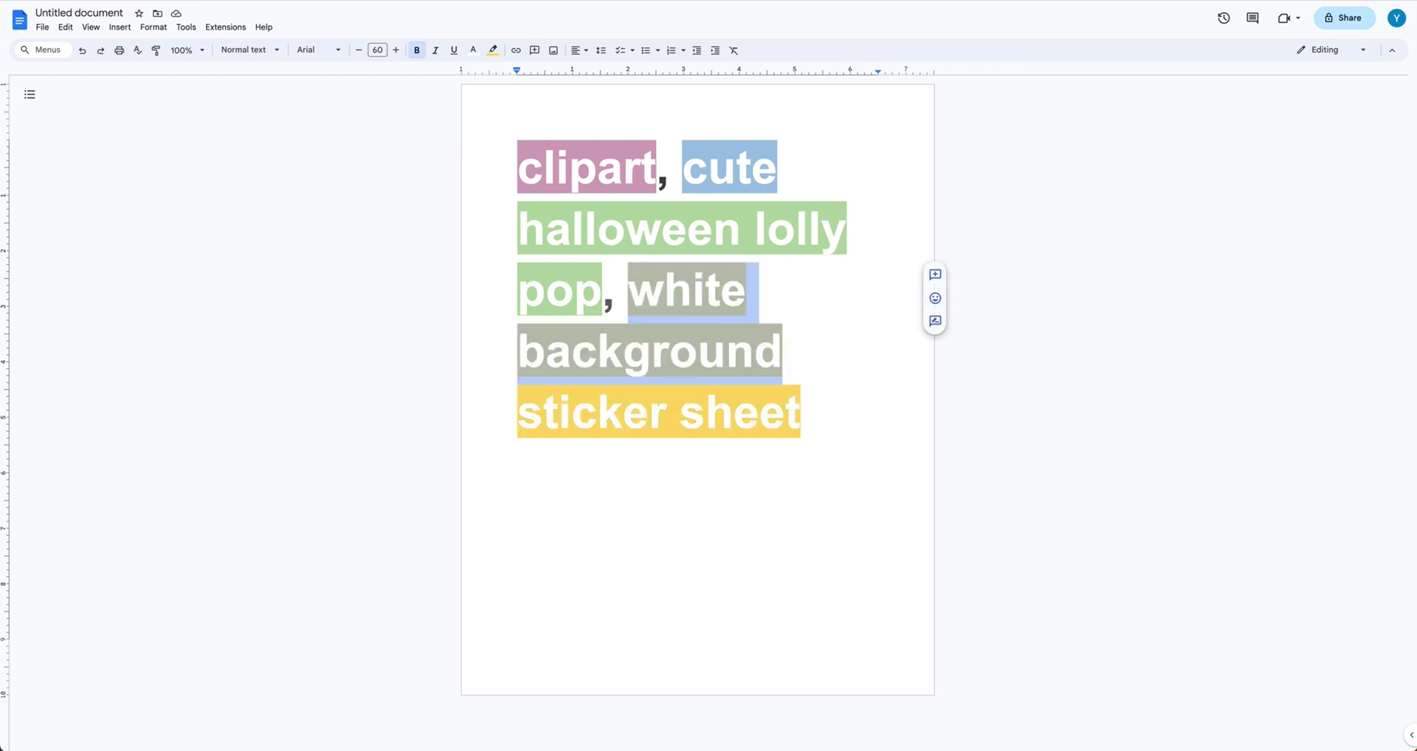
click(163, 343)
drag(682, 174, 776, 175)
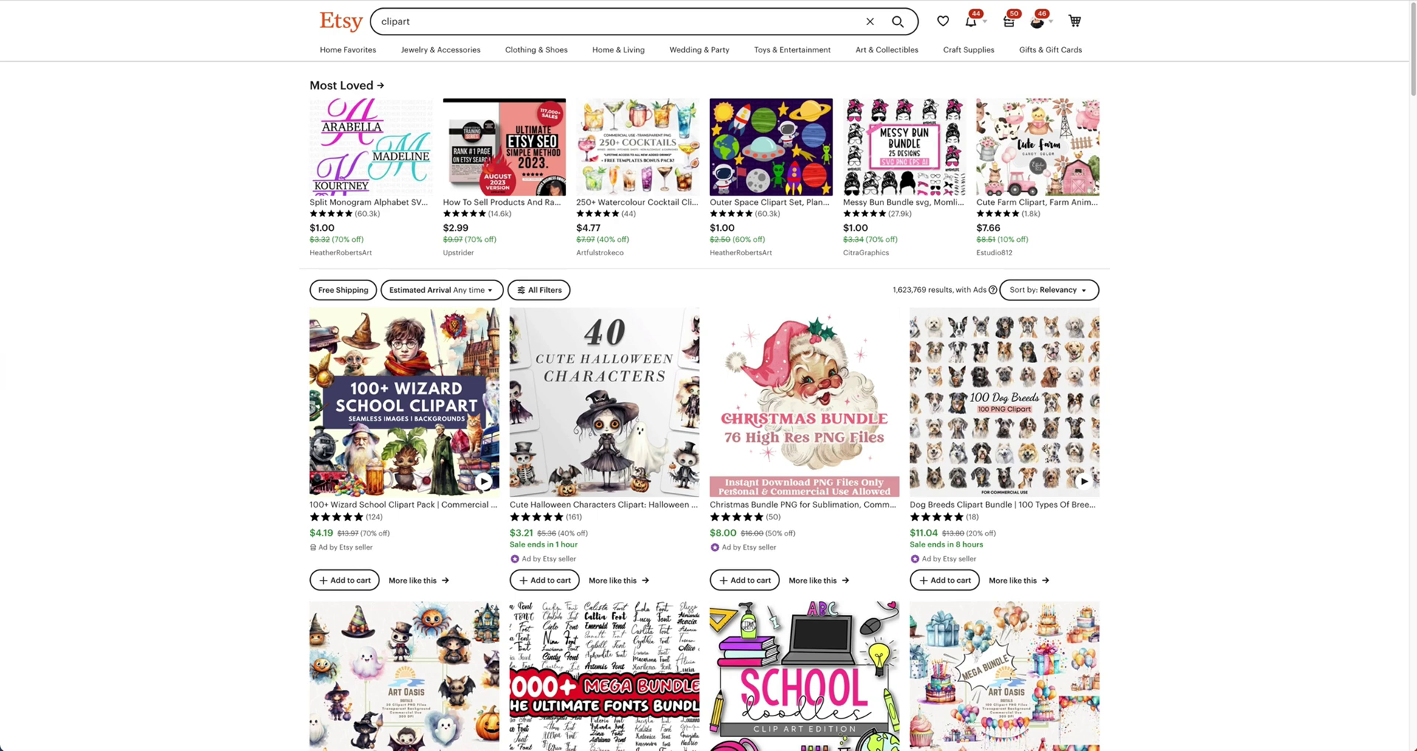
Step: Switch to Etsy, browse the "clipart" search results and open the Sun Collection clipart listing
click(441, 23)
scroll(235, 482, down, 3)
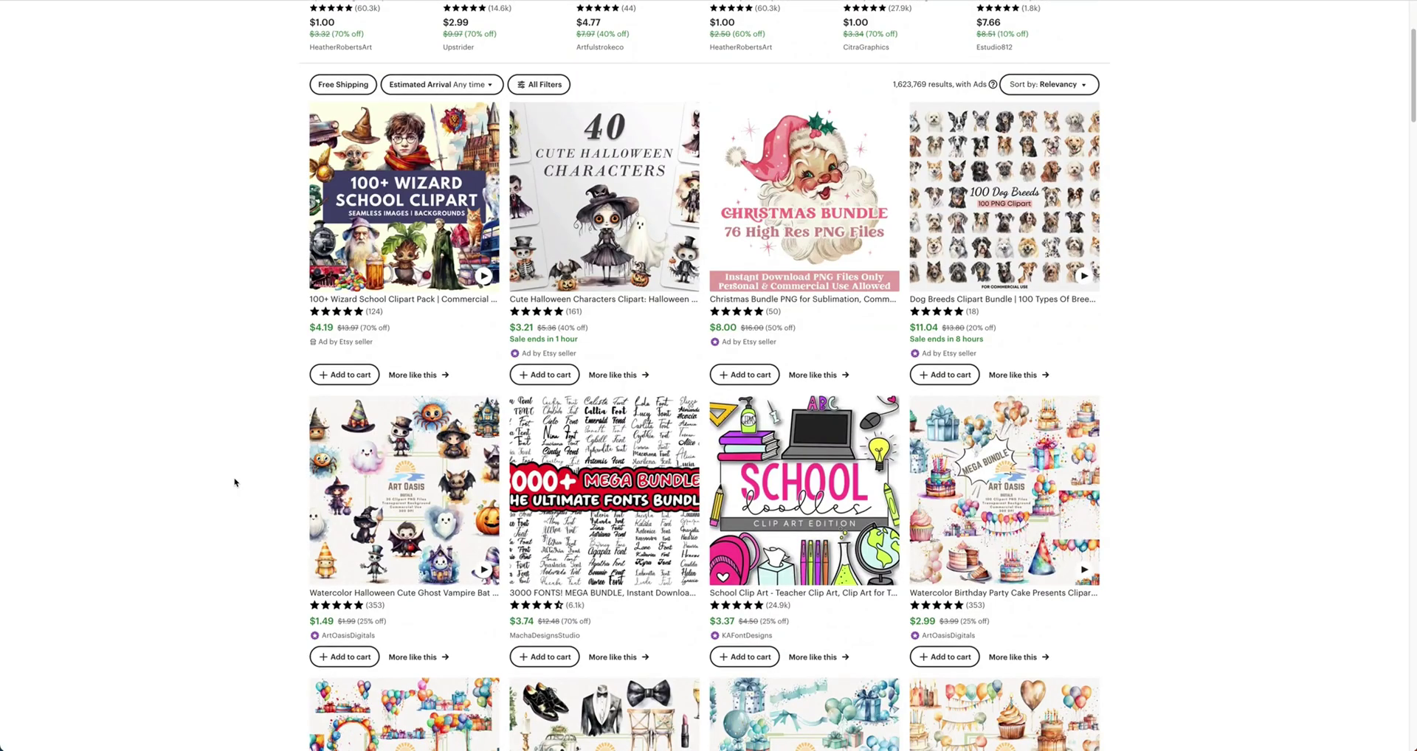
scroll(235, 482, down, 8)
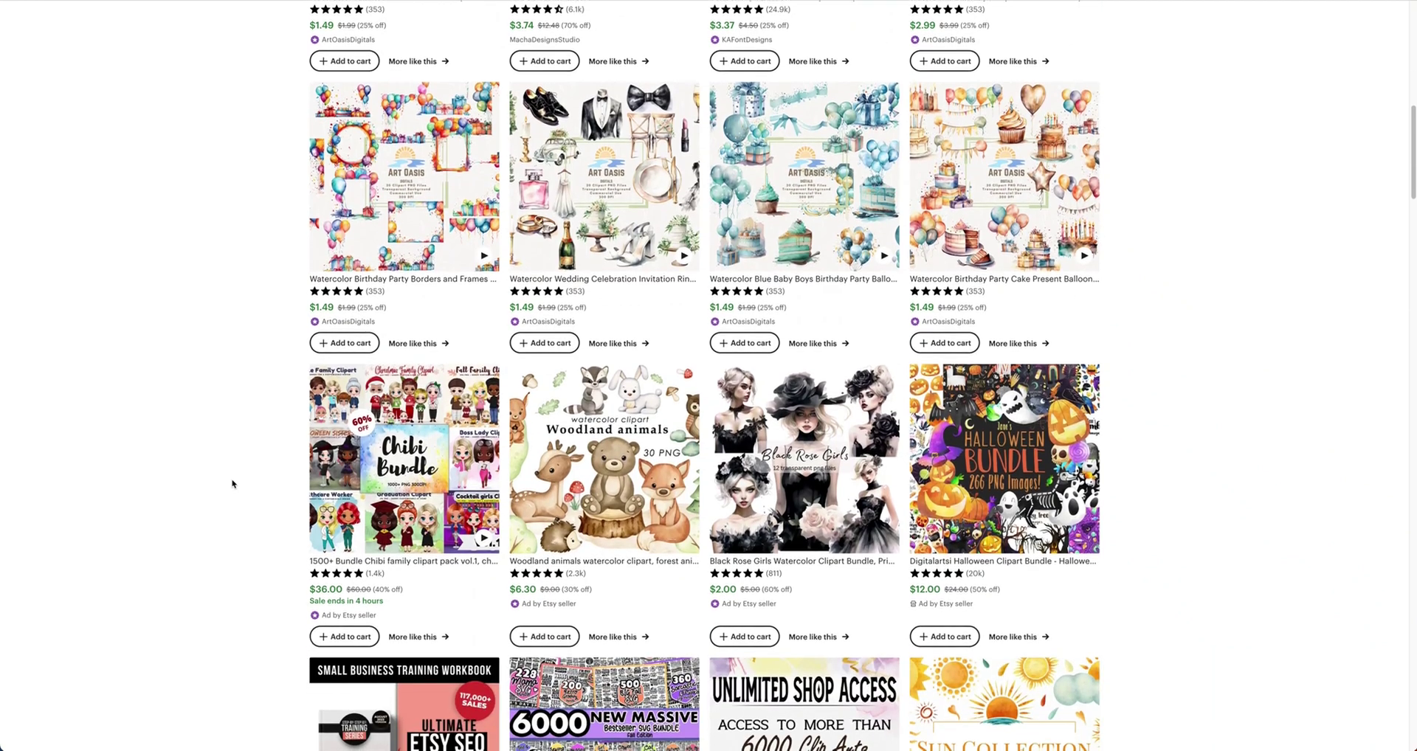
scroll(232, 483, down, 4)
scroll(232, 484, down, 3)
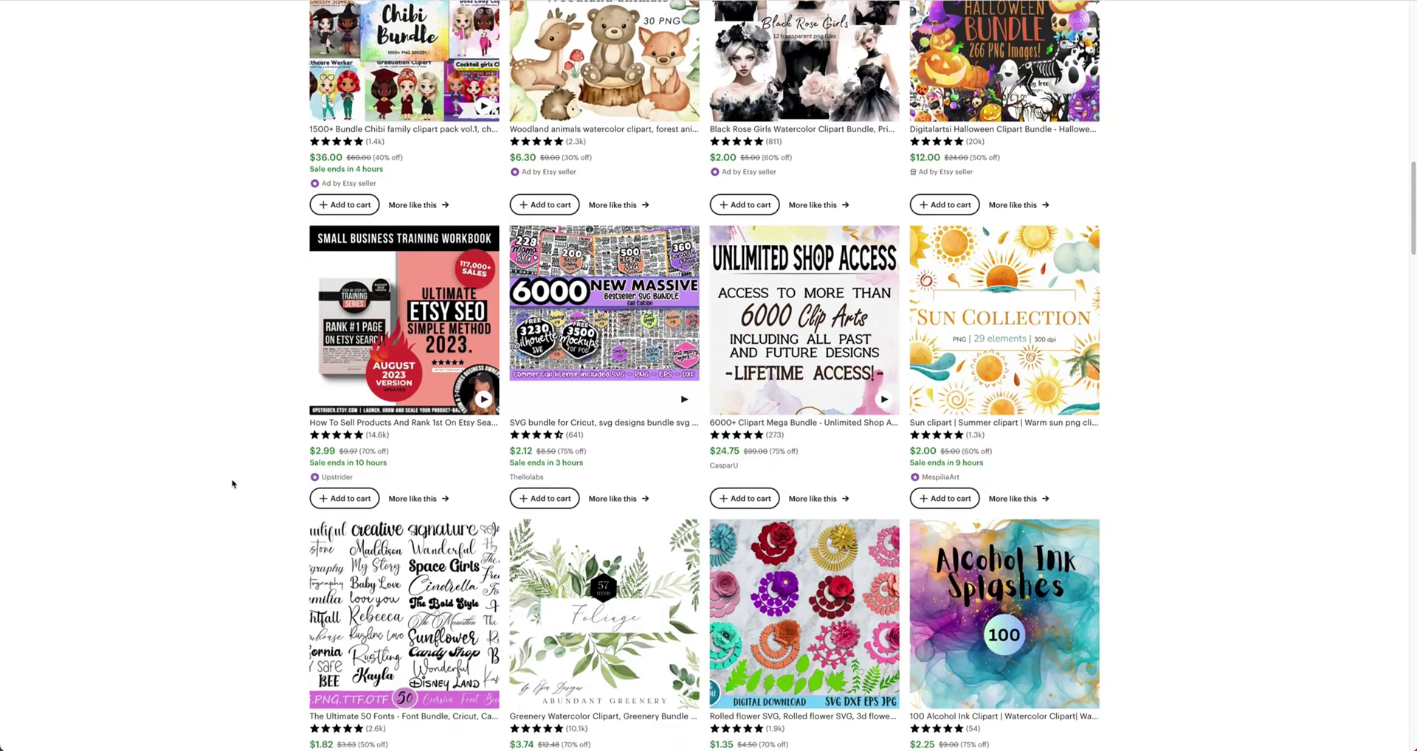
click(1009, 258)
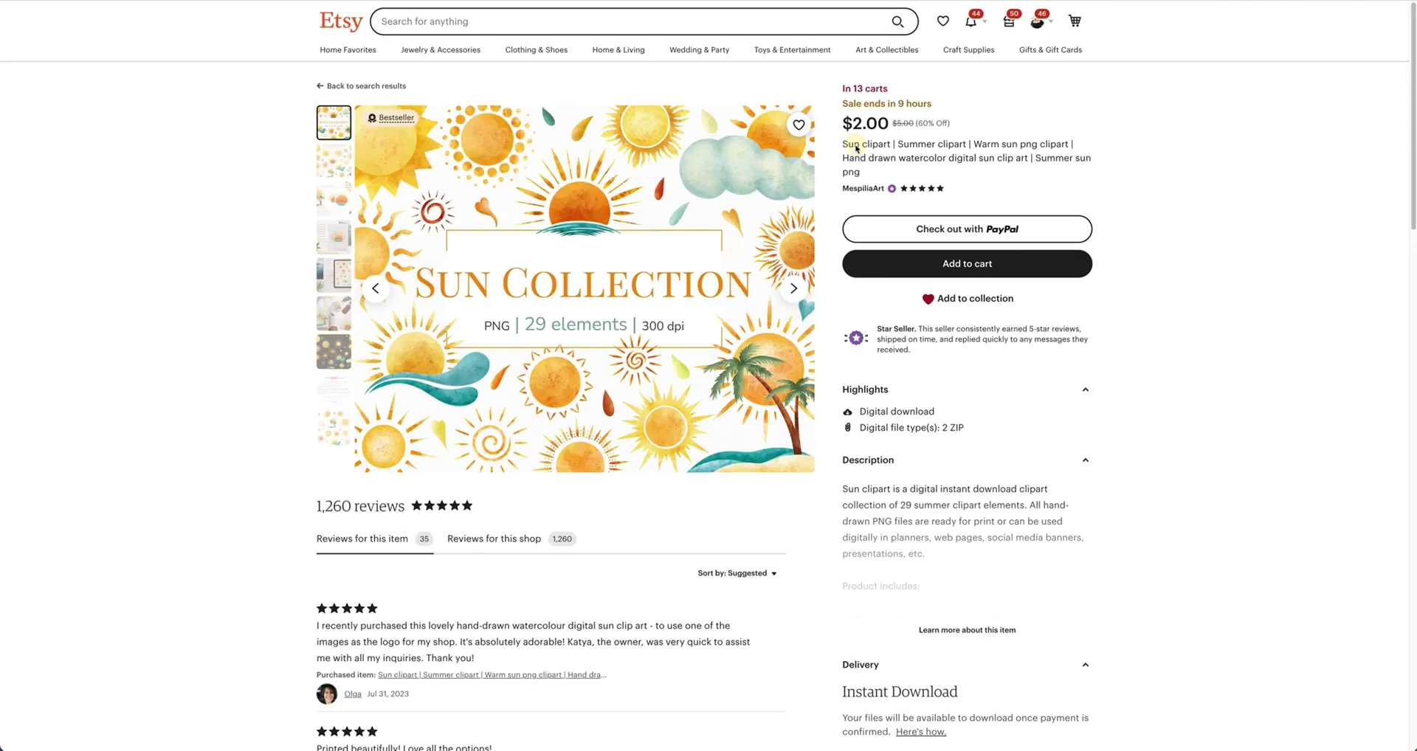
Step: Examine the Sun Collection listing title, highlighting its style words "Hand drawn watercolor" and the matching "cute" in the Google Docs prompt
drag(841, 143, 864, 175)
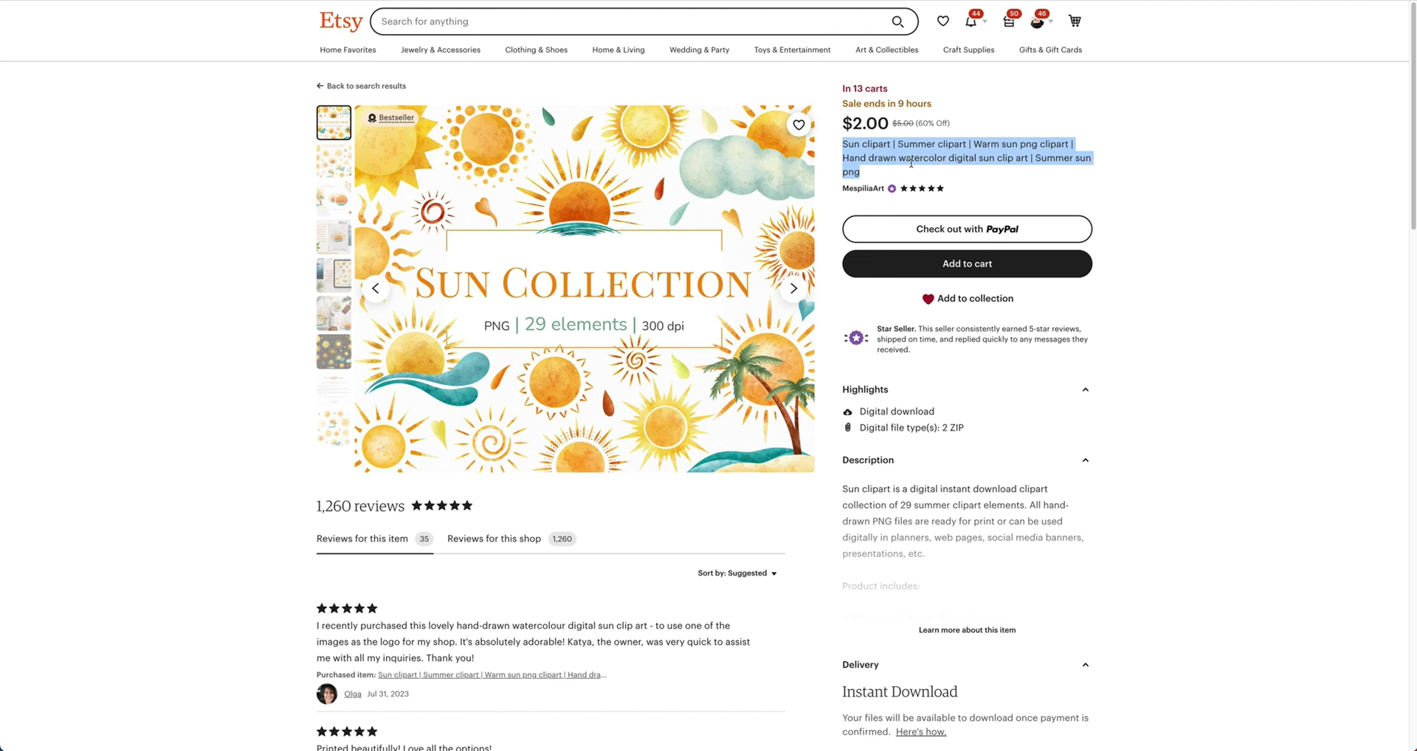
click(912, 167)
drag(846, 158, 946, 157)
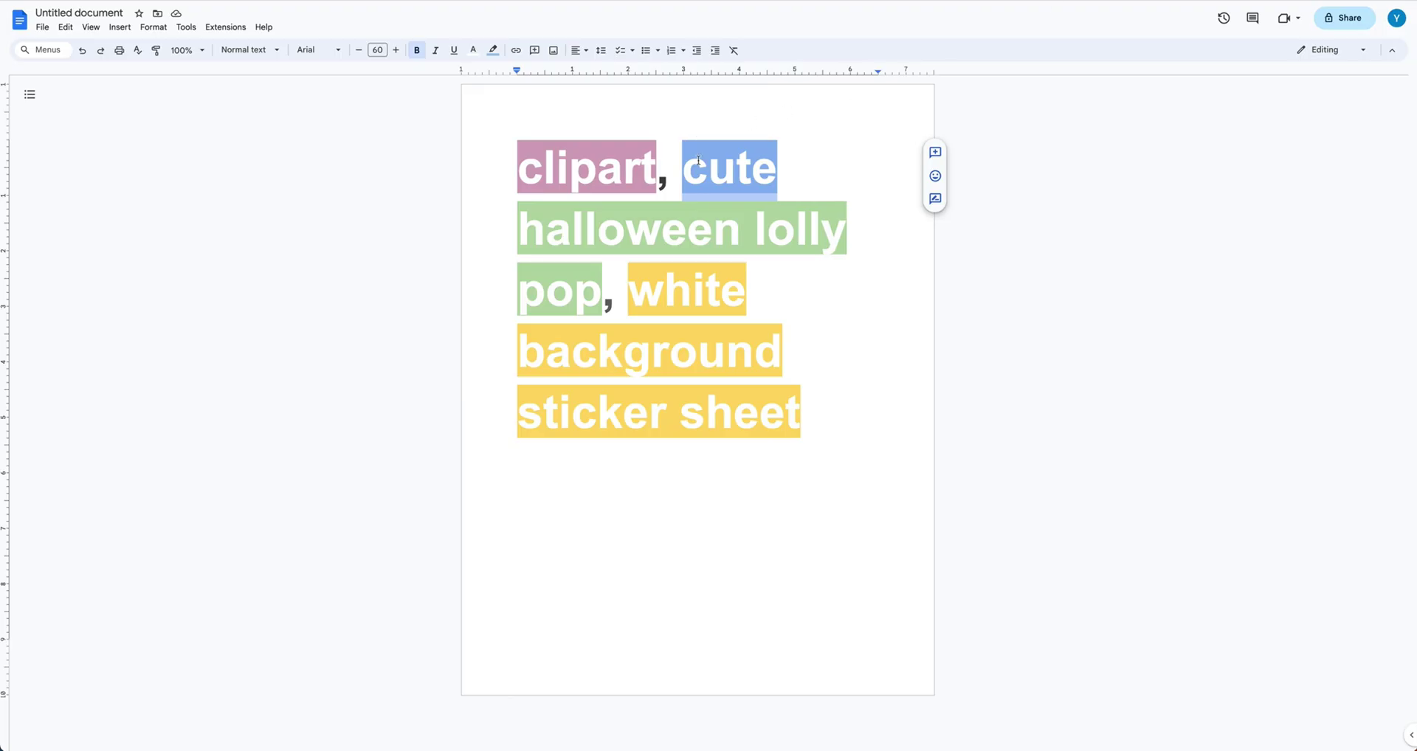
drag(677, 167, 777, 166)
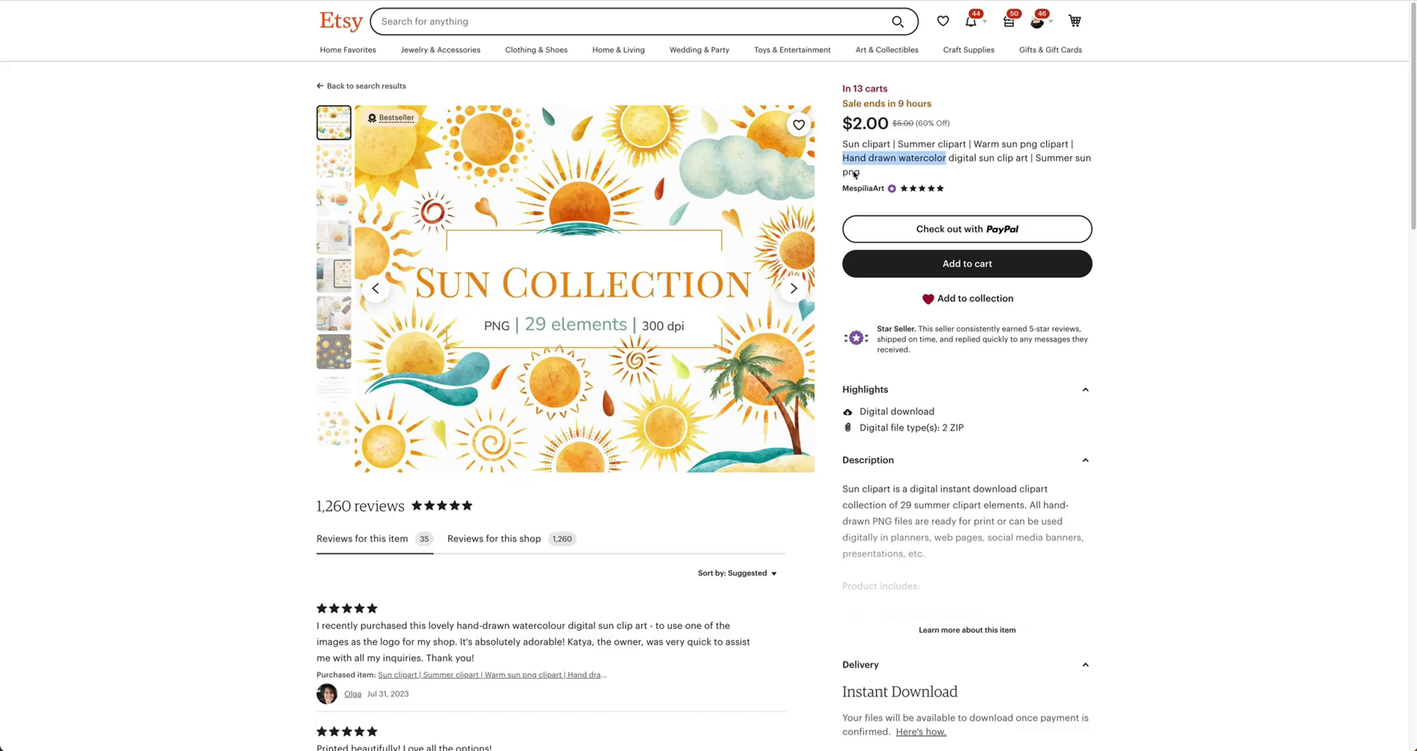
drag(843, 158, 953, 160)
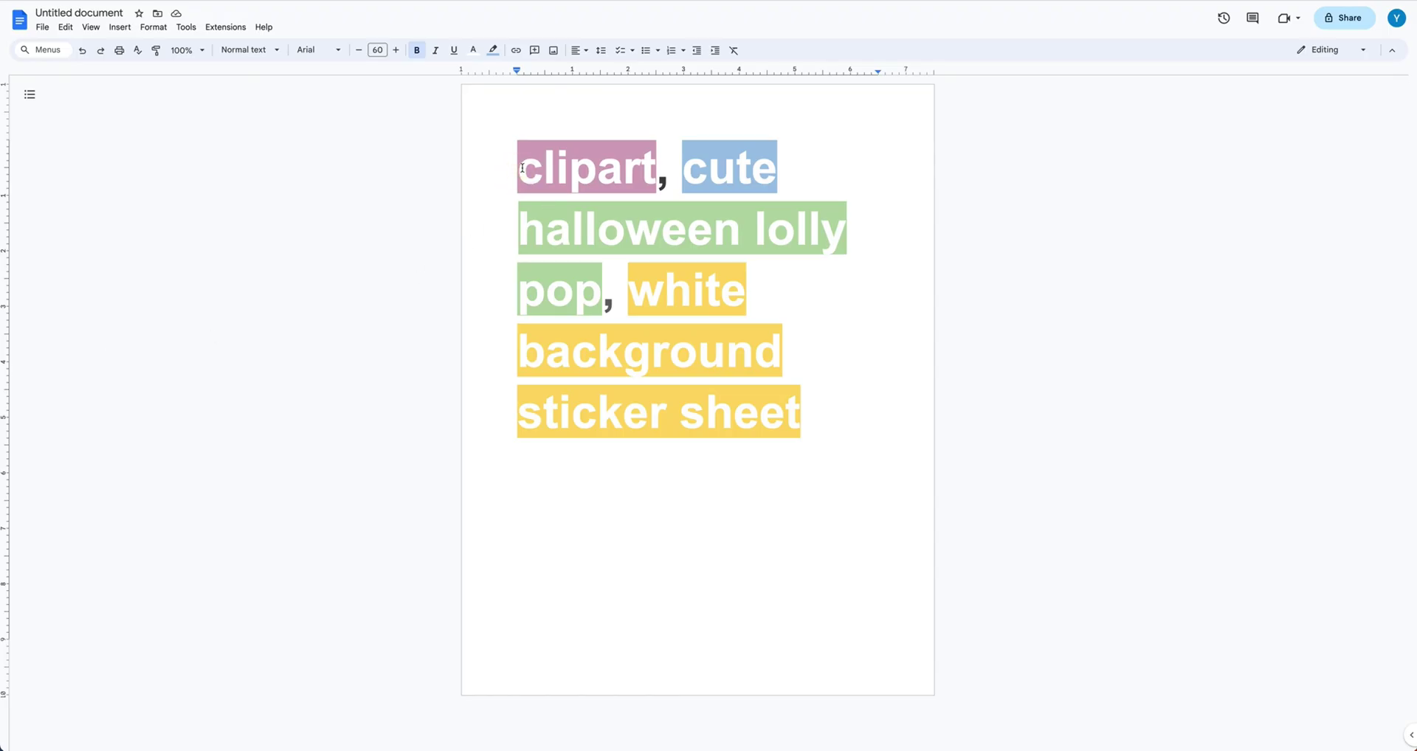
Step: Copy the whole clipart prompt from Google Docs, switch to Discord and paste it into a new /imagine command
drag(520, 176, 817, 411)
key(ctrl+c)
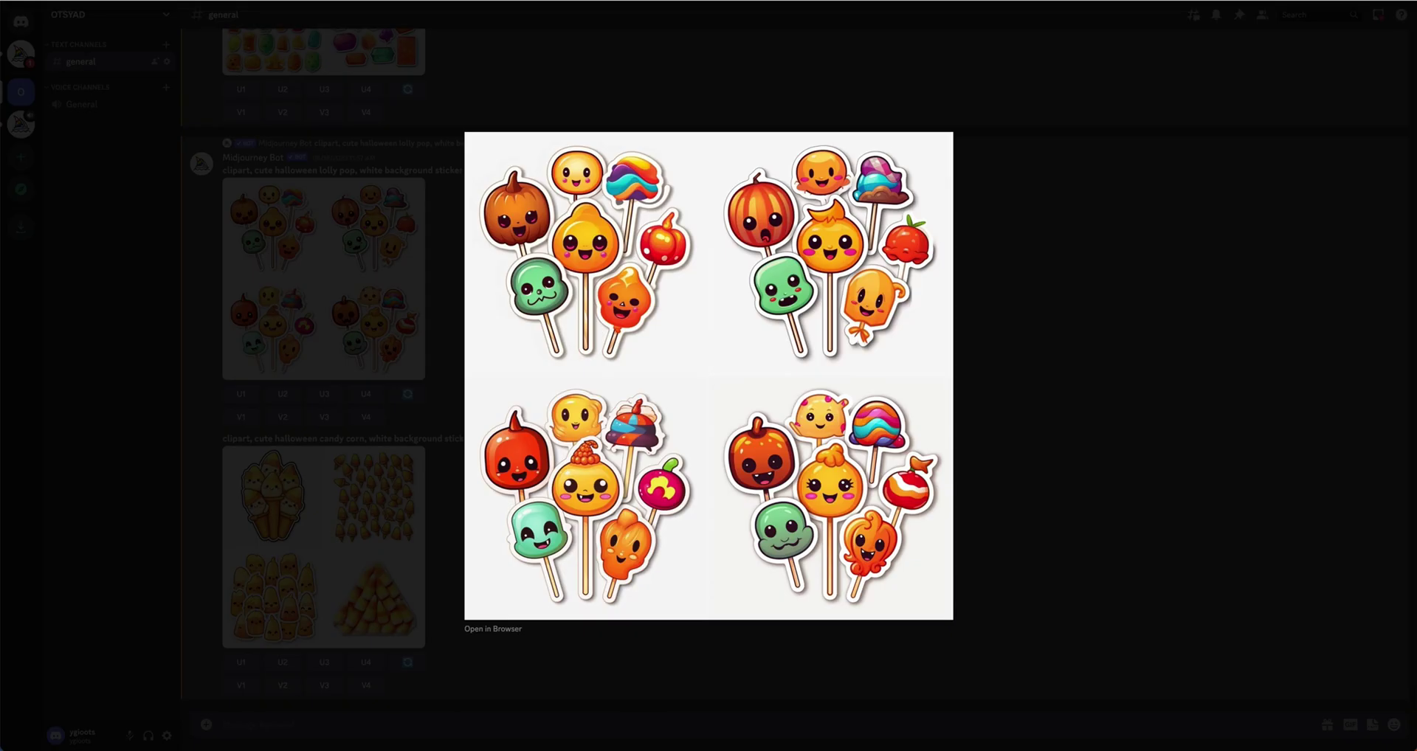
click(1165, 389)
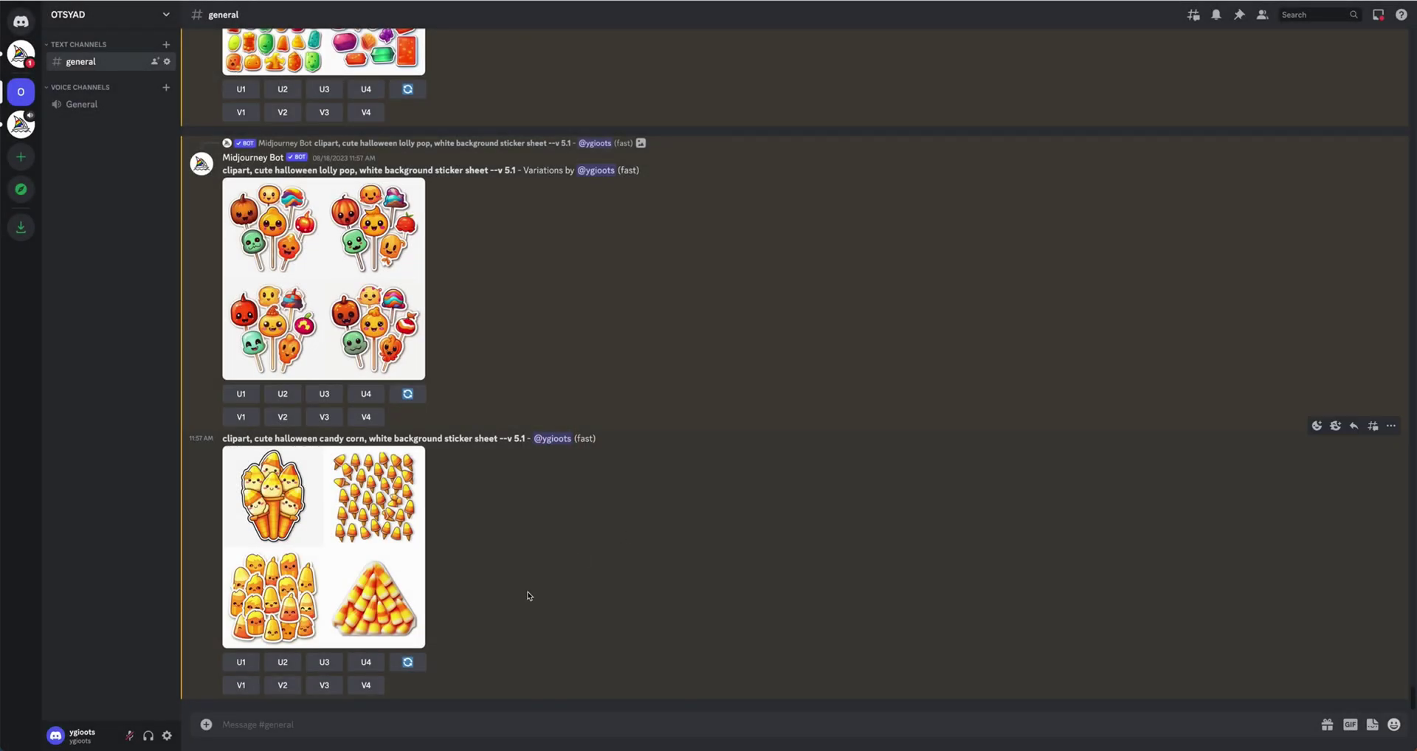
click(328, 722)
text(/imagine)
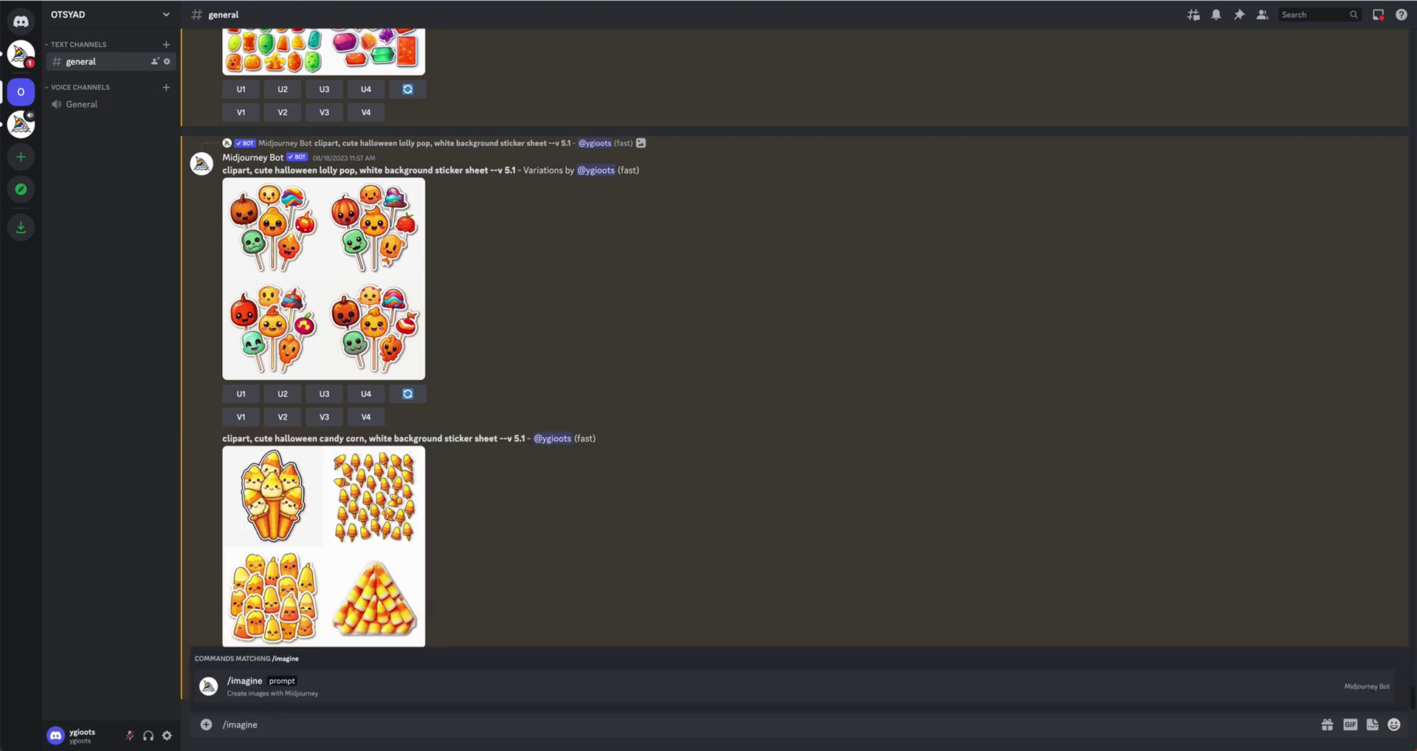
key(Return)
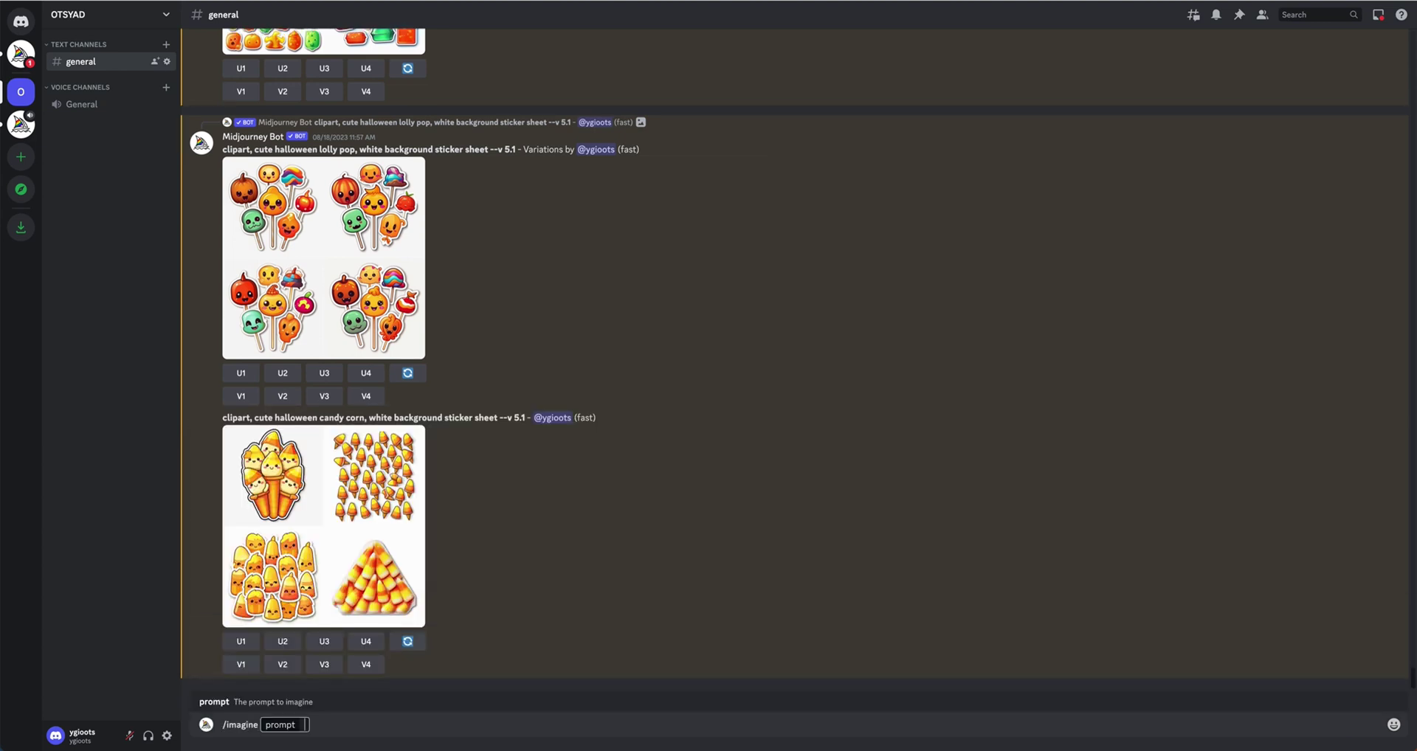
key(ctrl+v)
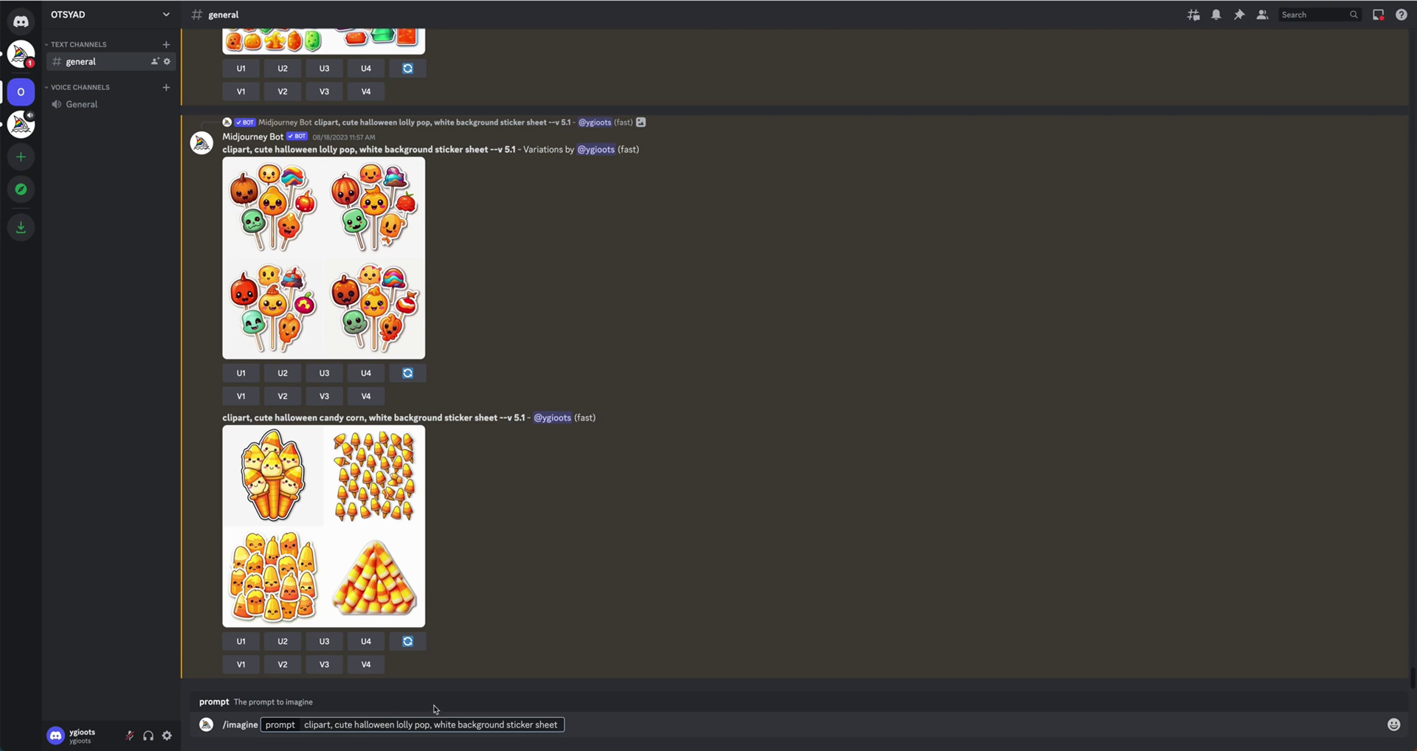
Step: Remove "lolly pop" from the pasted prompt
click(399, 725)
mouse_move(396, 725)
mouse_down()
mouse_move(424, 725)
mouse_move(396, 725)
mouse_up()
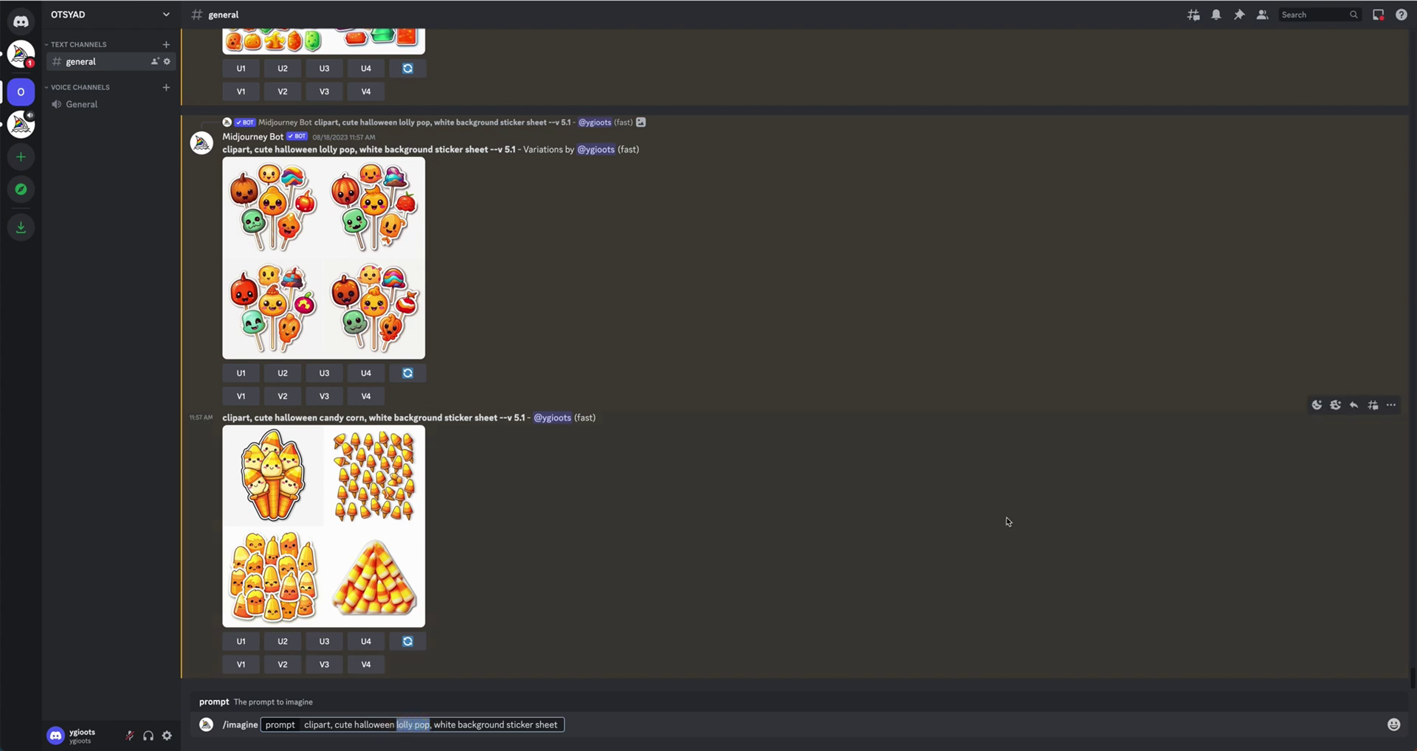
key(BackSpace)
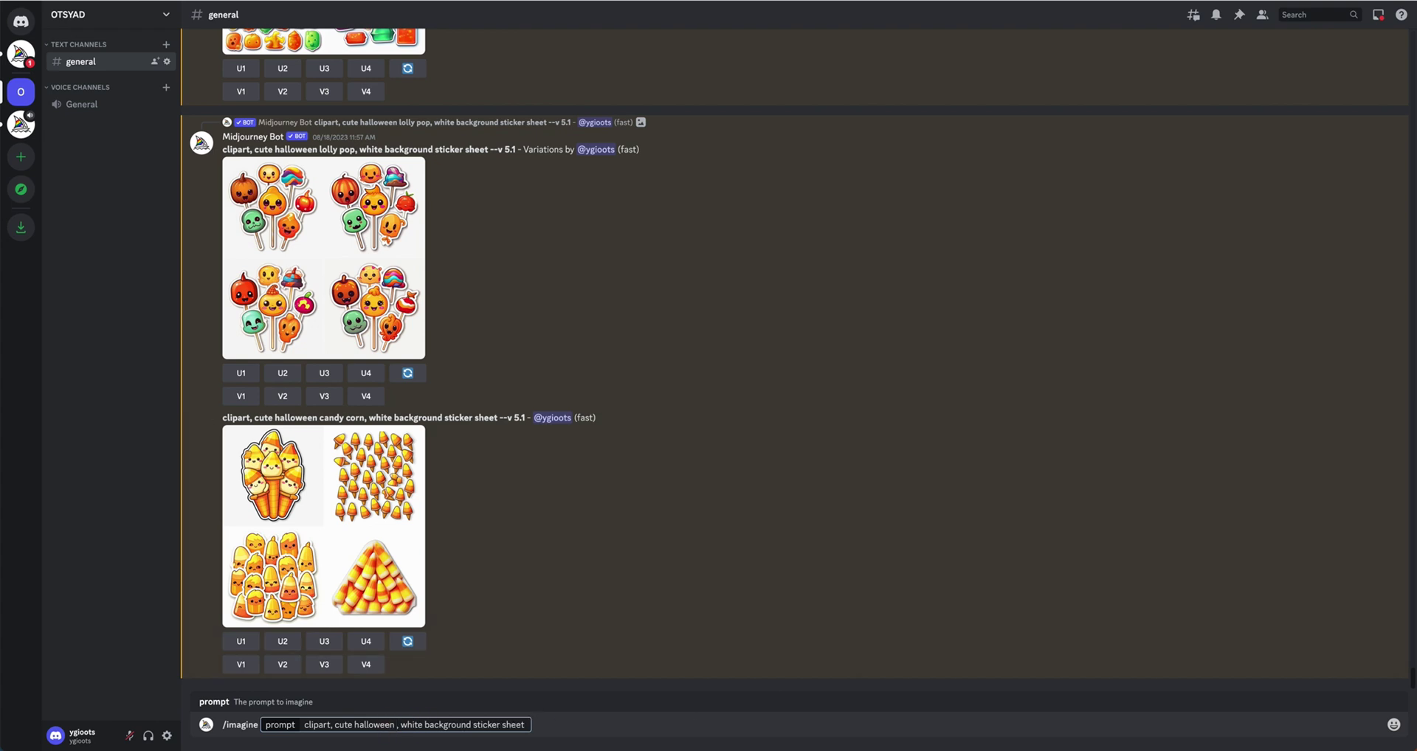
text(c)
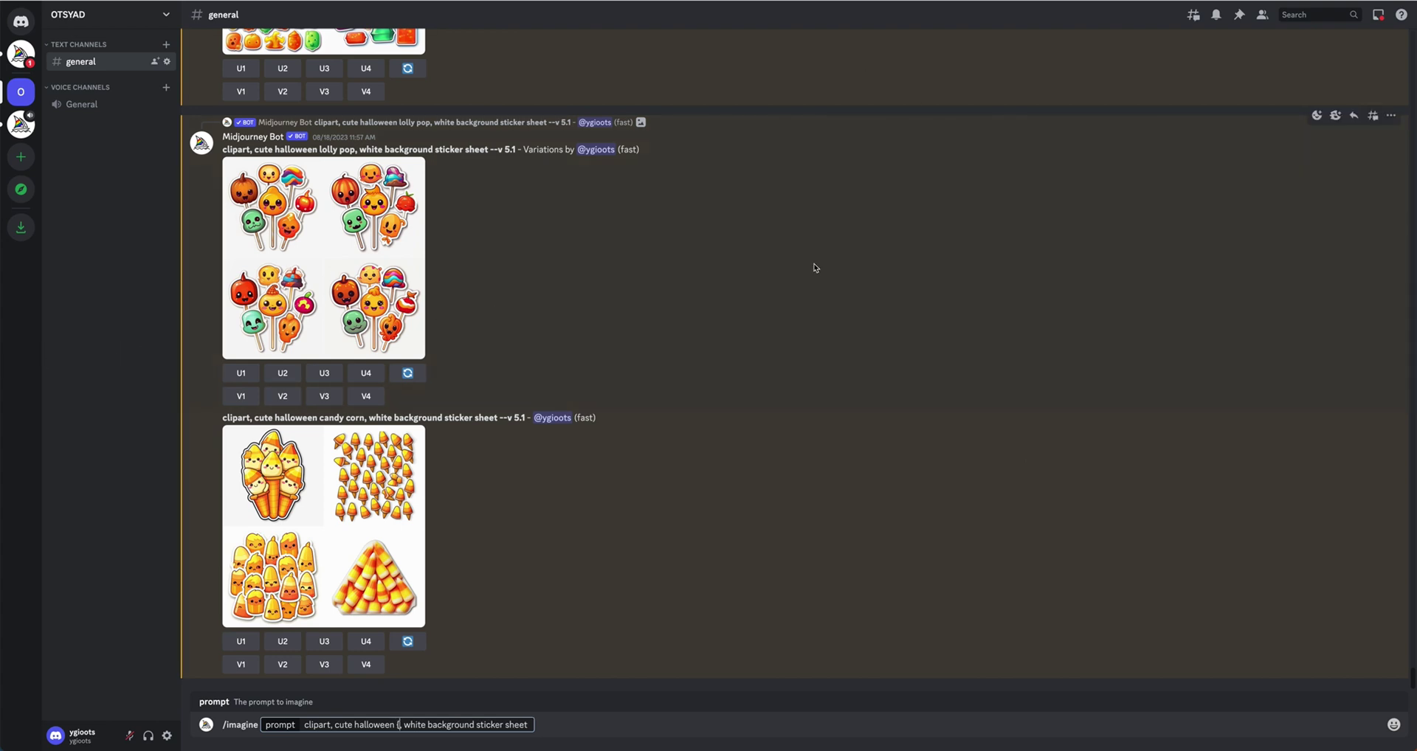
text(bea)
key(BackSpace)
key(BackSpace)
key(BackSpace)
key(BackSpace)
key(BackSpace)
key(BackSpace)
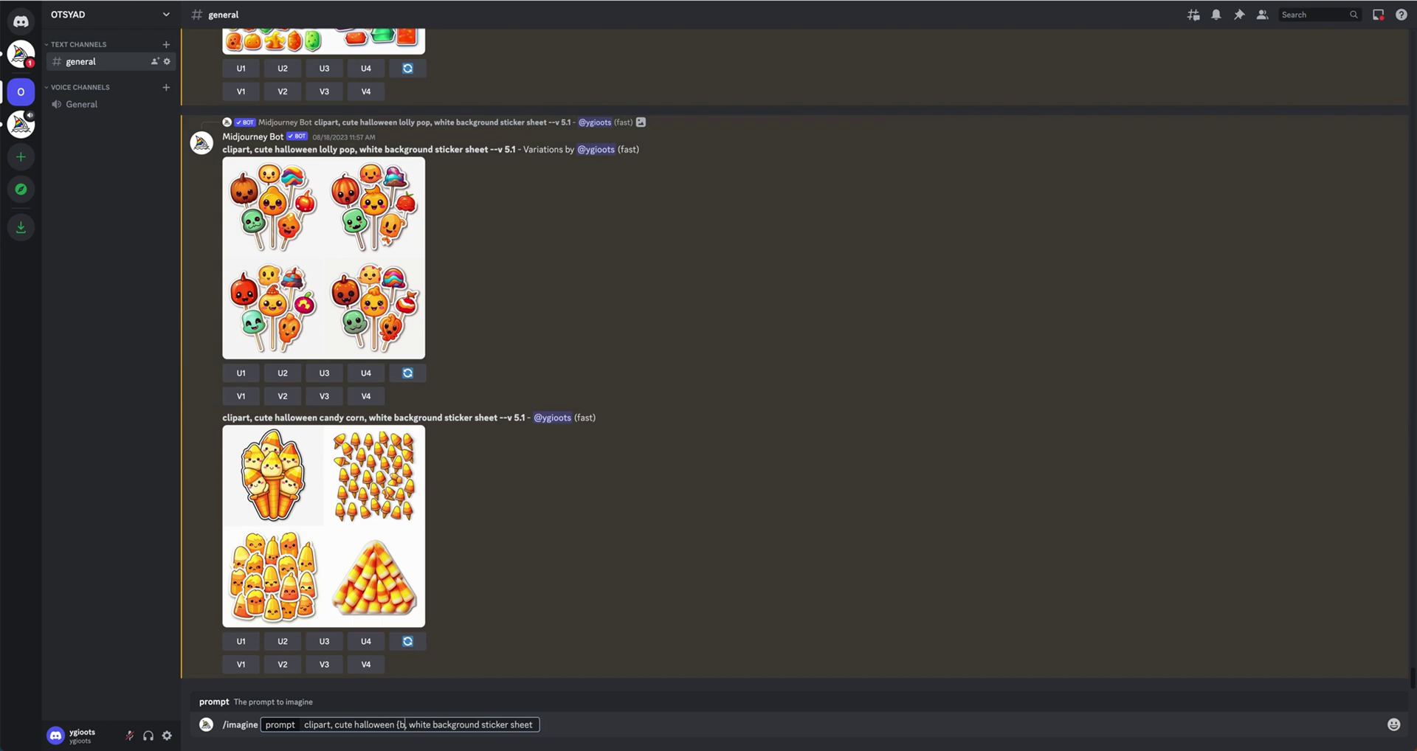
Step: Insert "{hat, candy, cat, woman}" after "cute halloween" in the prompt, submit it and confirm generating all four prompts
text({hat,)
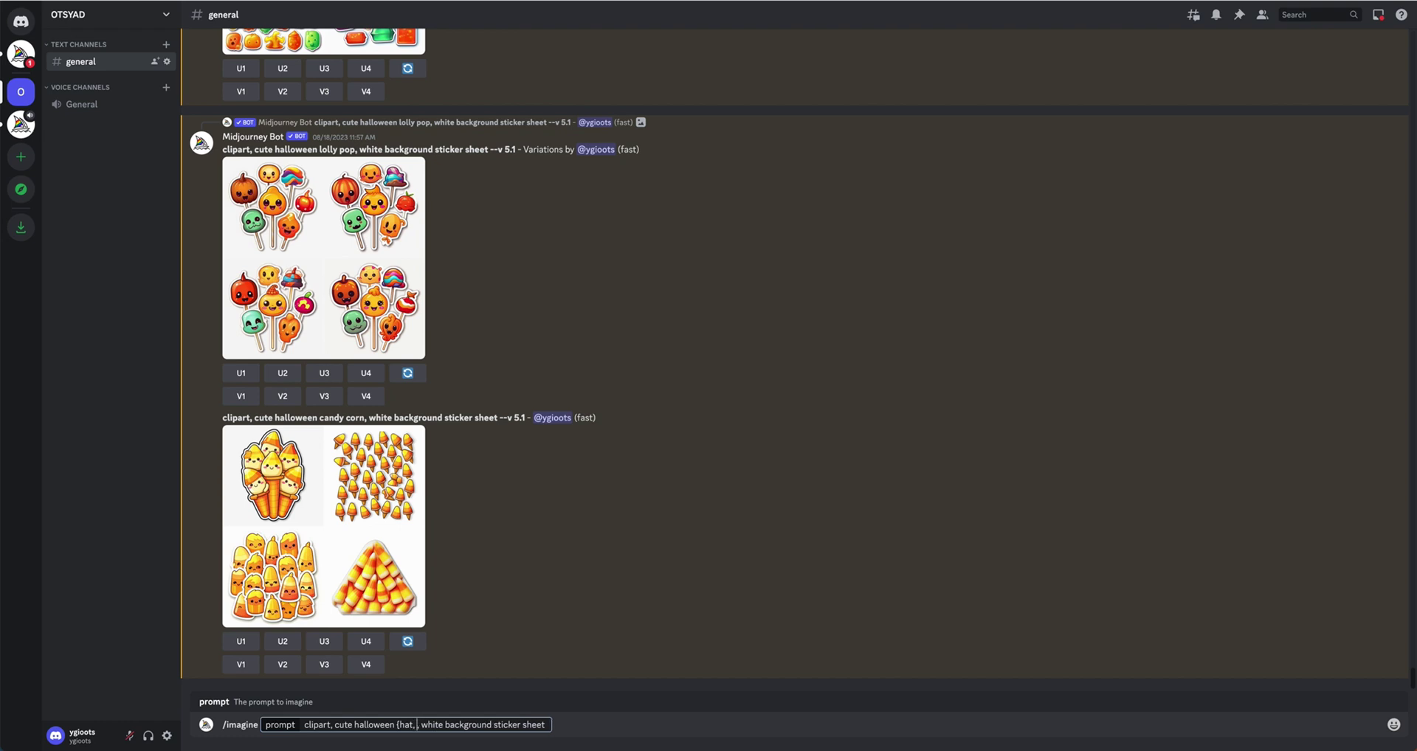
text( candy)
text(, cat)
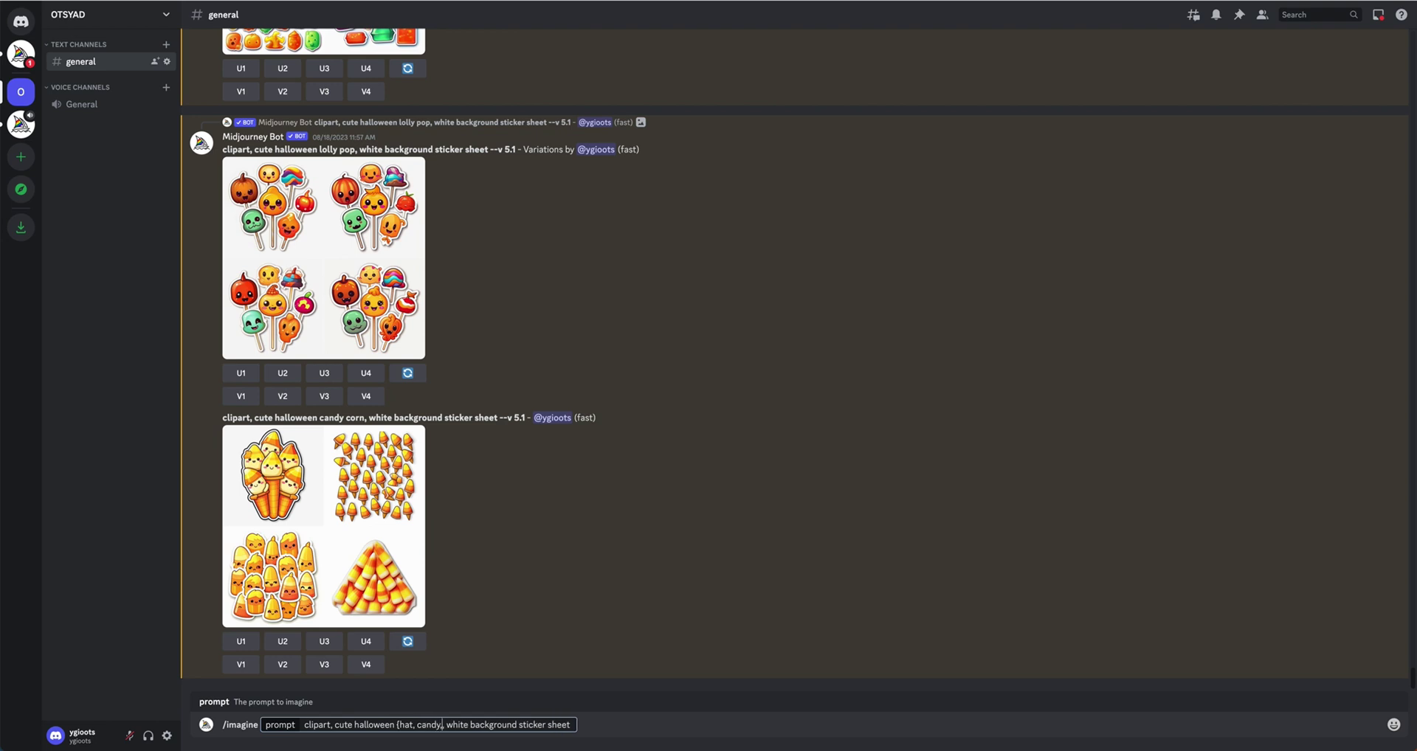
text(, )
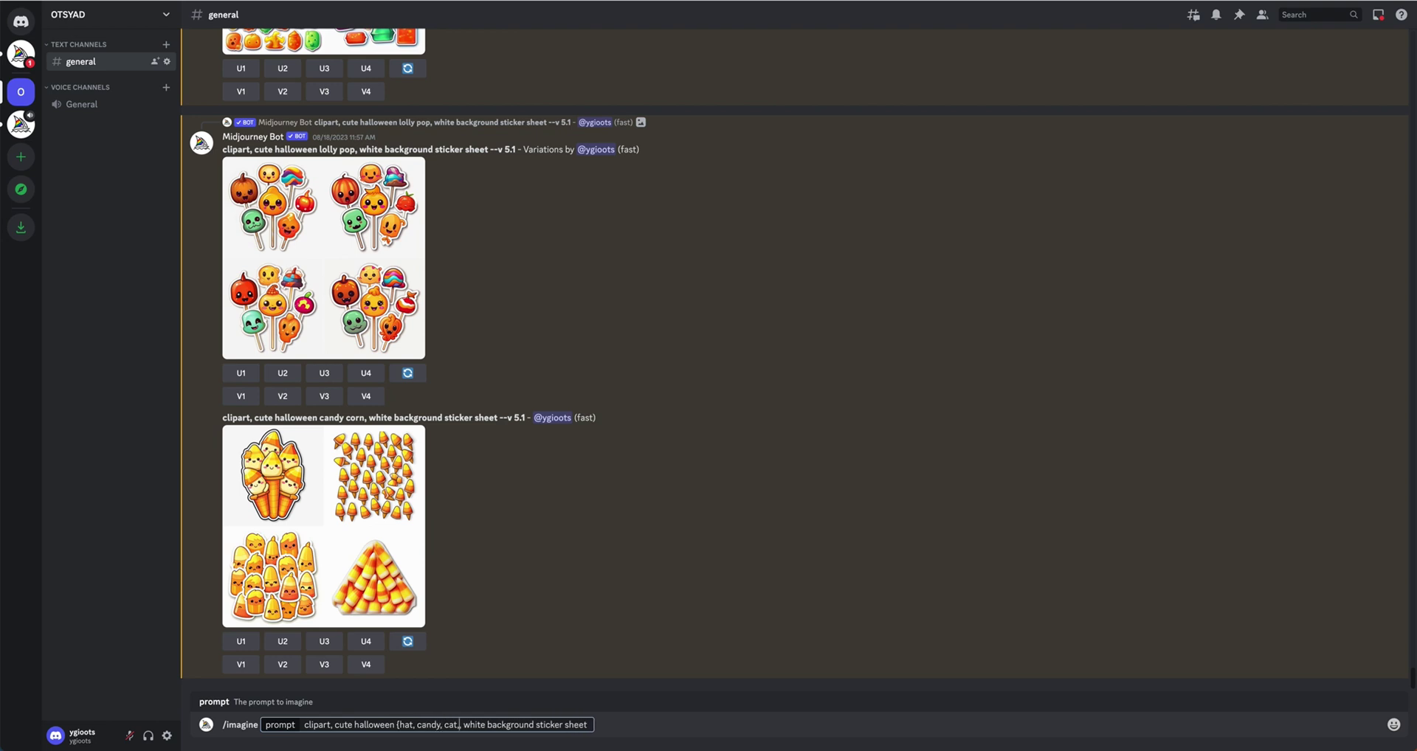
text(woman)
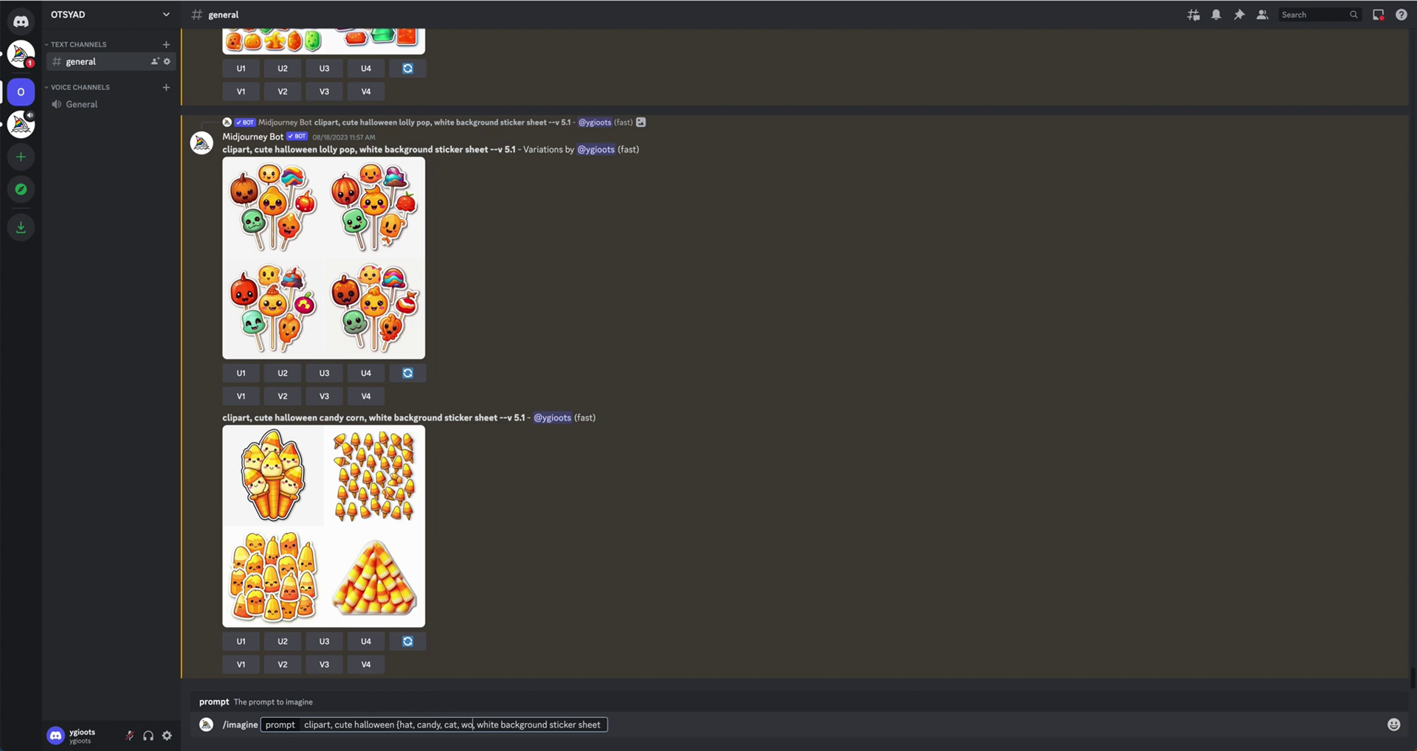
text(})
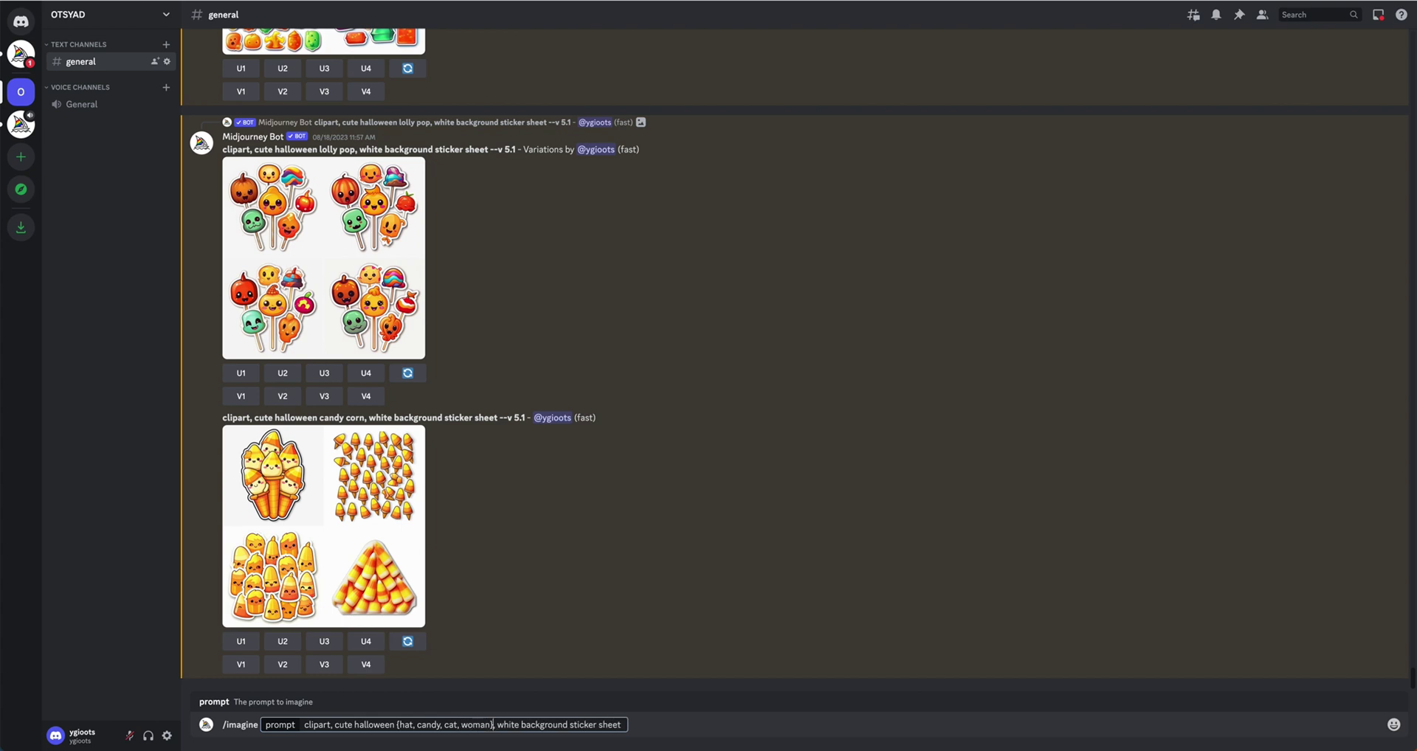
key(Return)
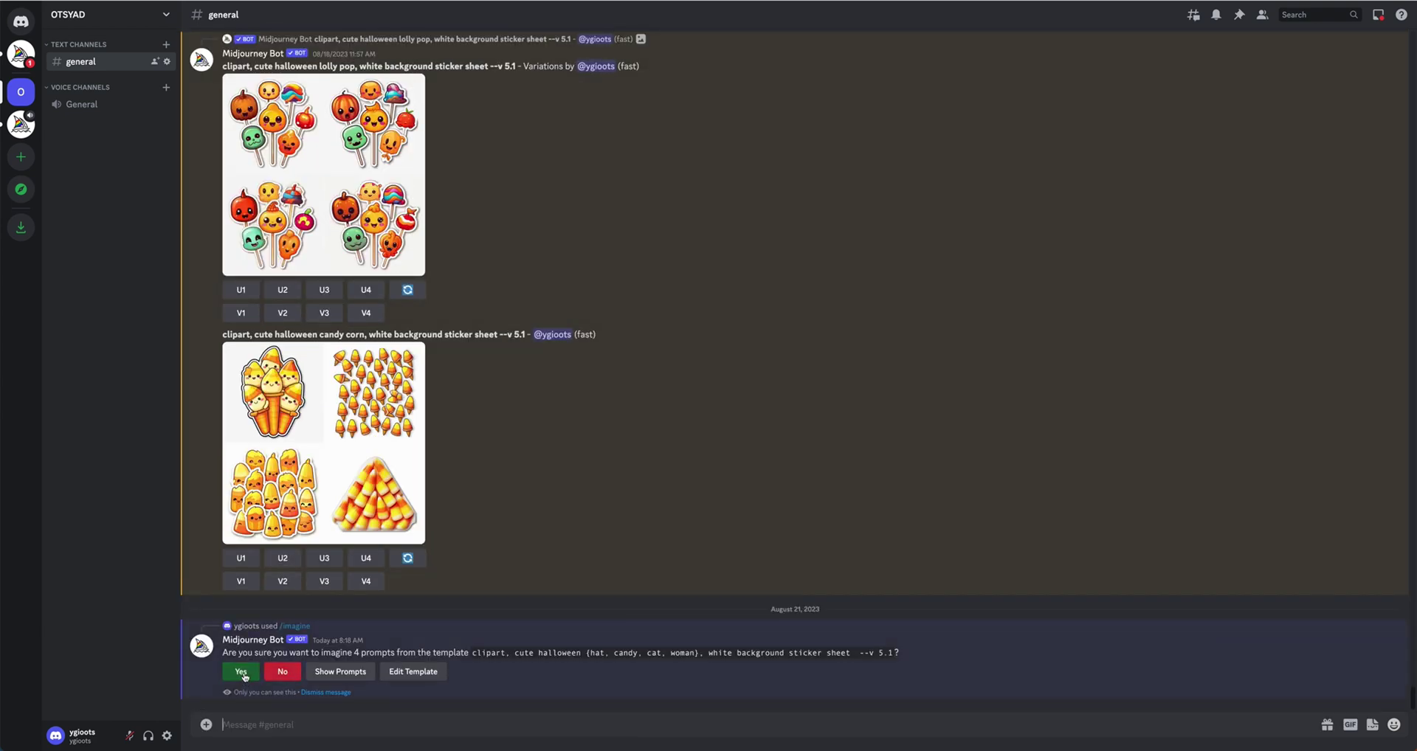
click(241, 671)
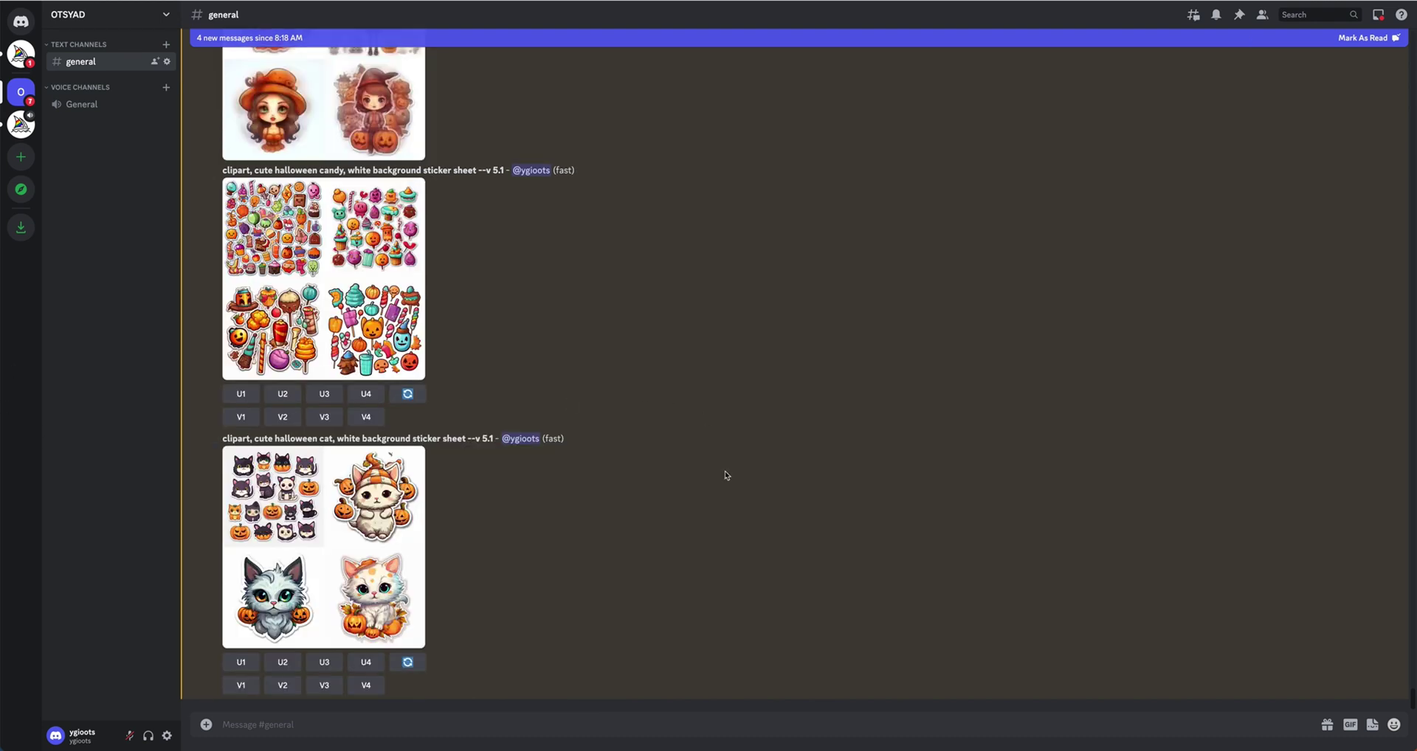
Step: View the halloween cat image grid enlarged and upscale its first image
click(318, 539)
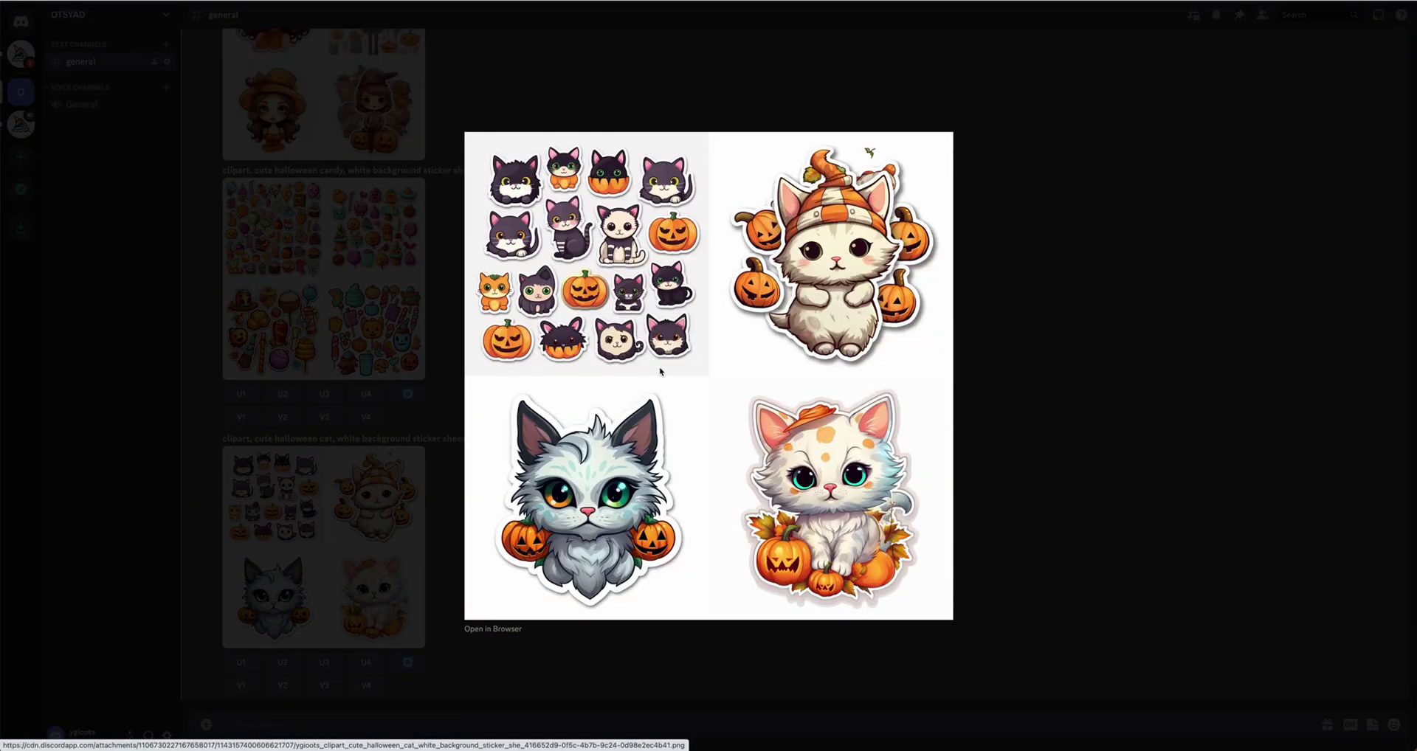
click(1162, 555)
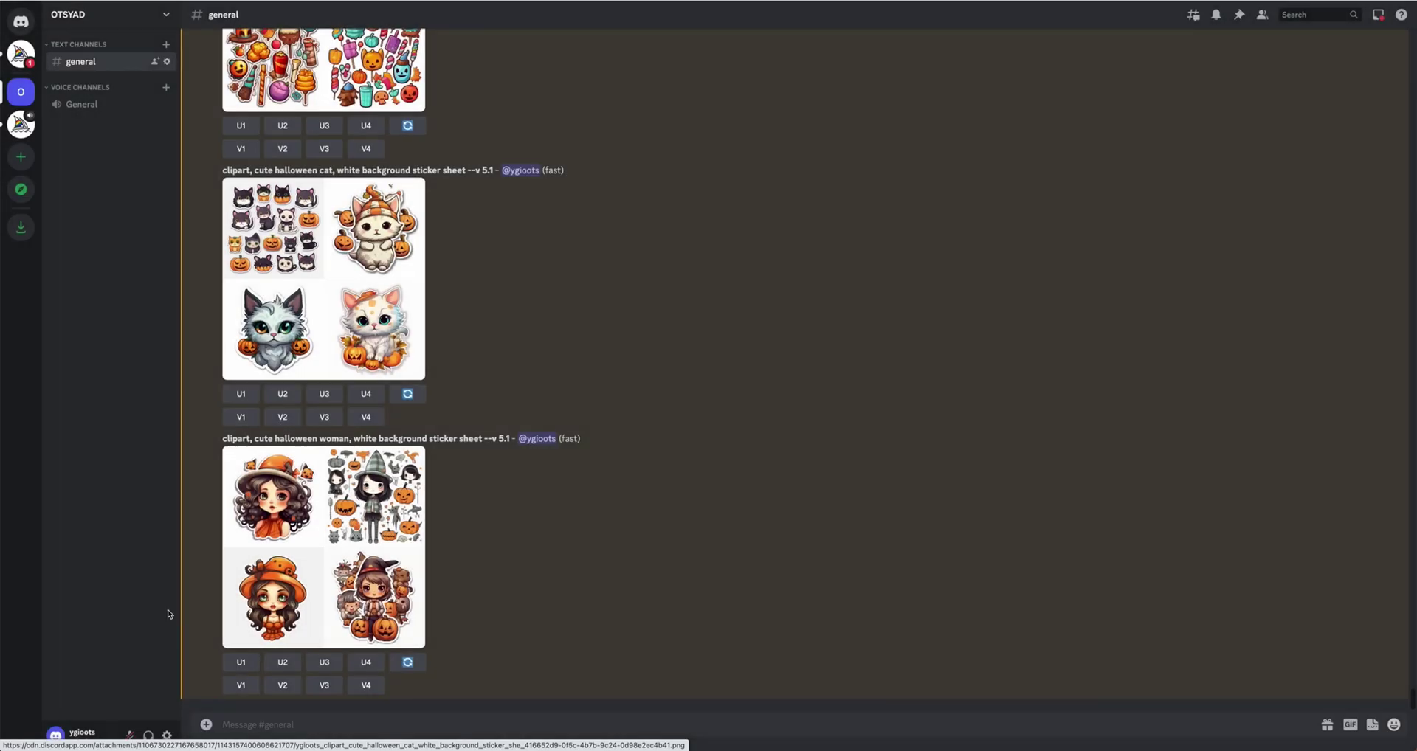
click(242, 394)
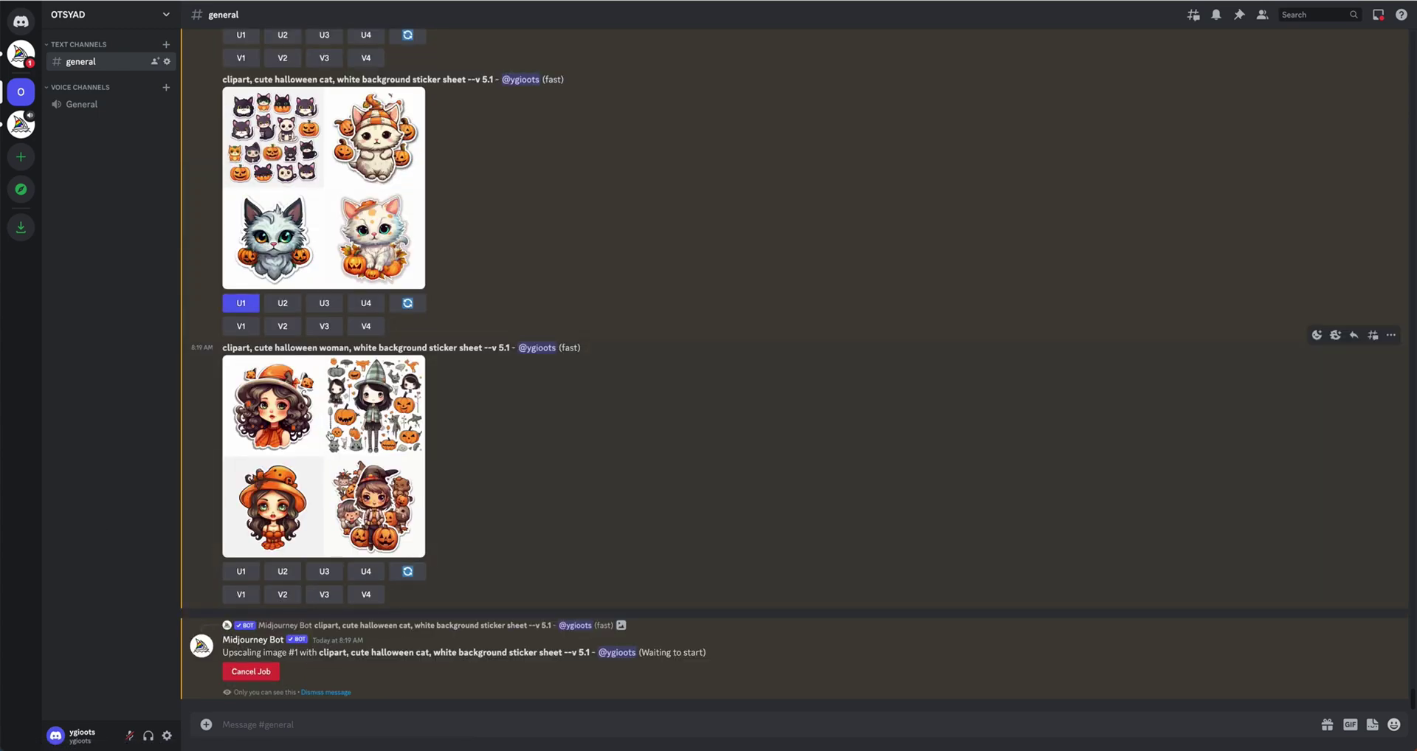
Step: Examine the enlarged halloween woman image grid and the upscaled cat sticker sheet
click(343, 436)
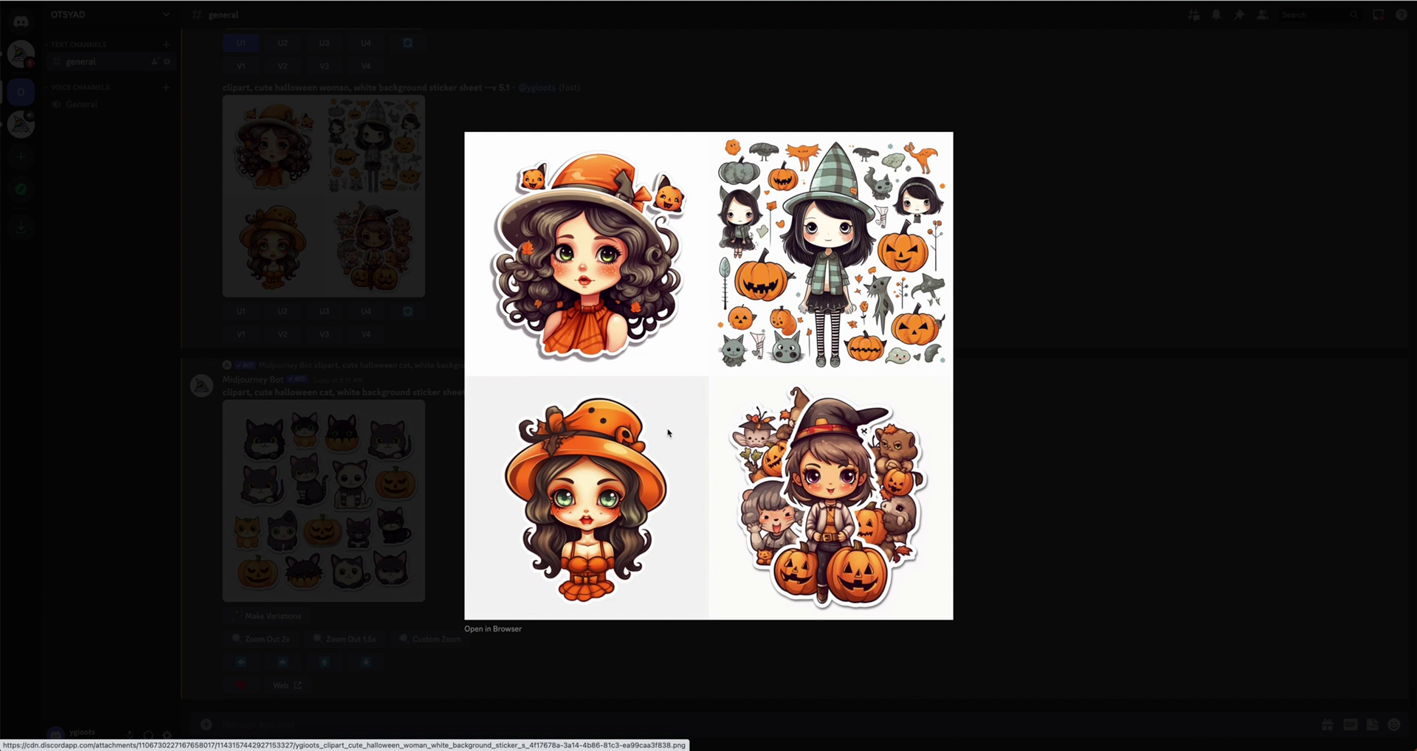
key(Right)
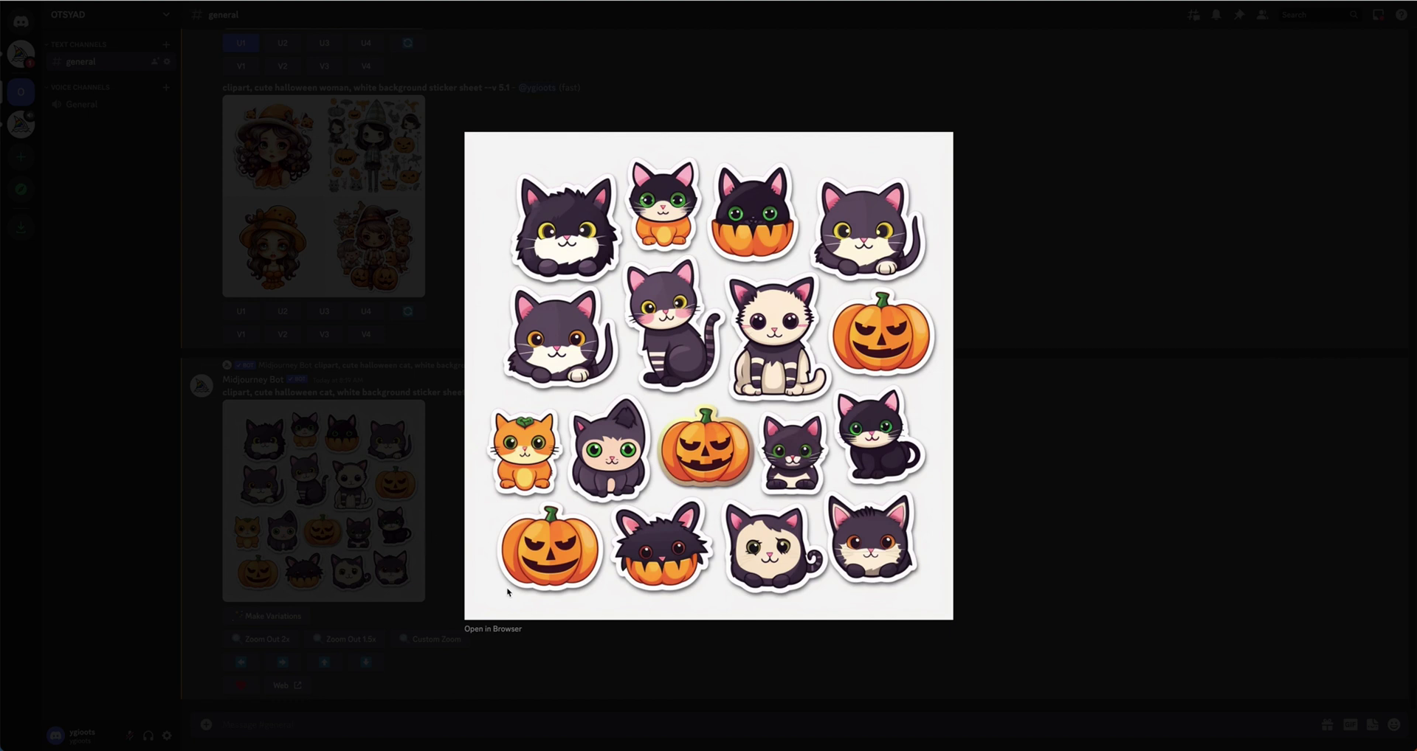
click(851, 271)
click(1098, 173)
Step: Check the halloween woman grid enlarged, upscale its second image and open the upscaled result
click(357, 189)
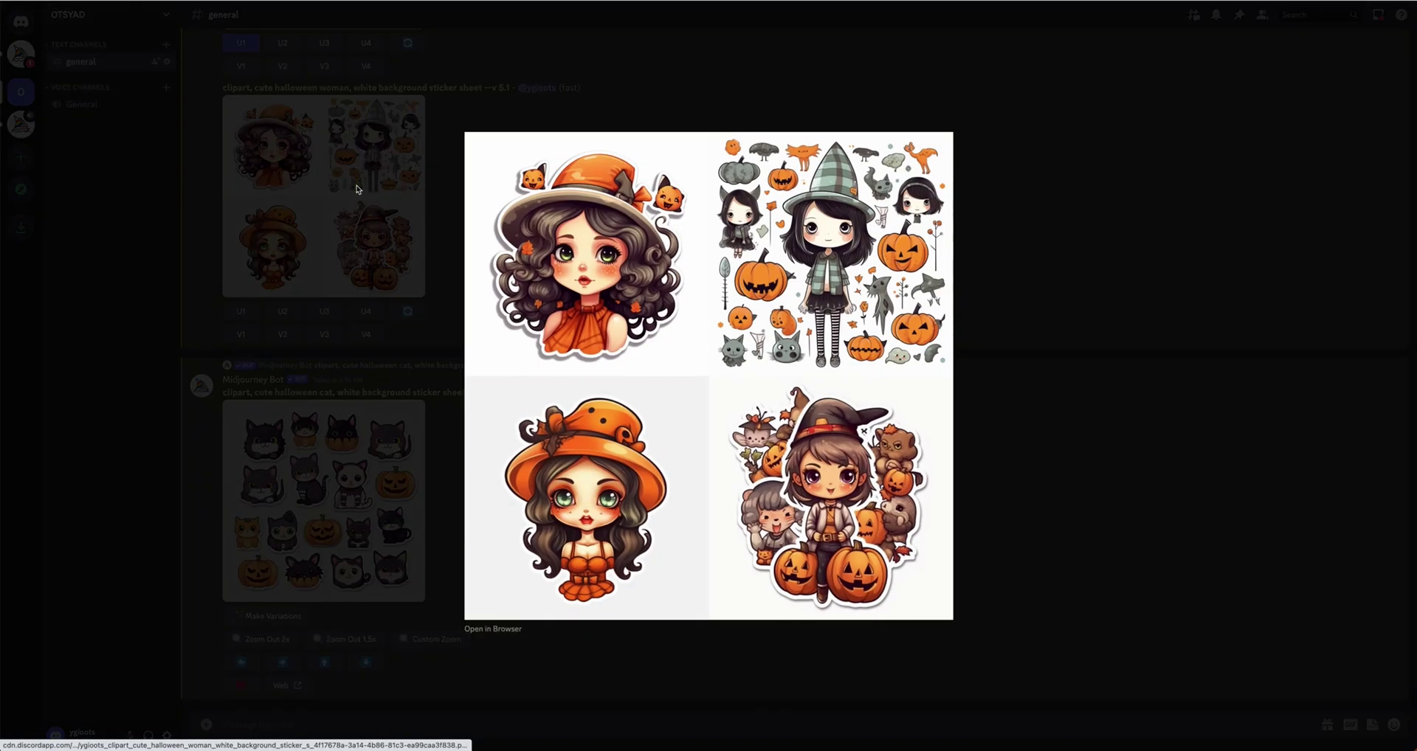
click(1108, 232)
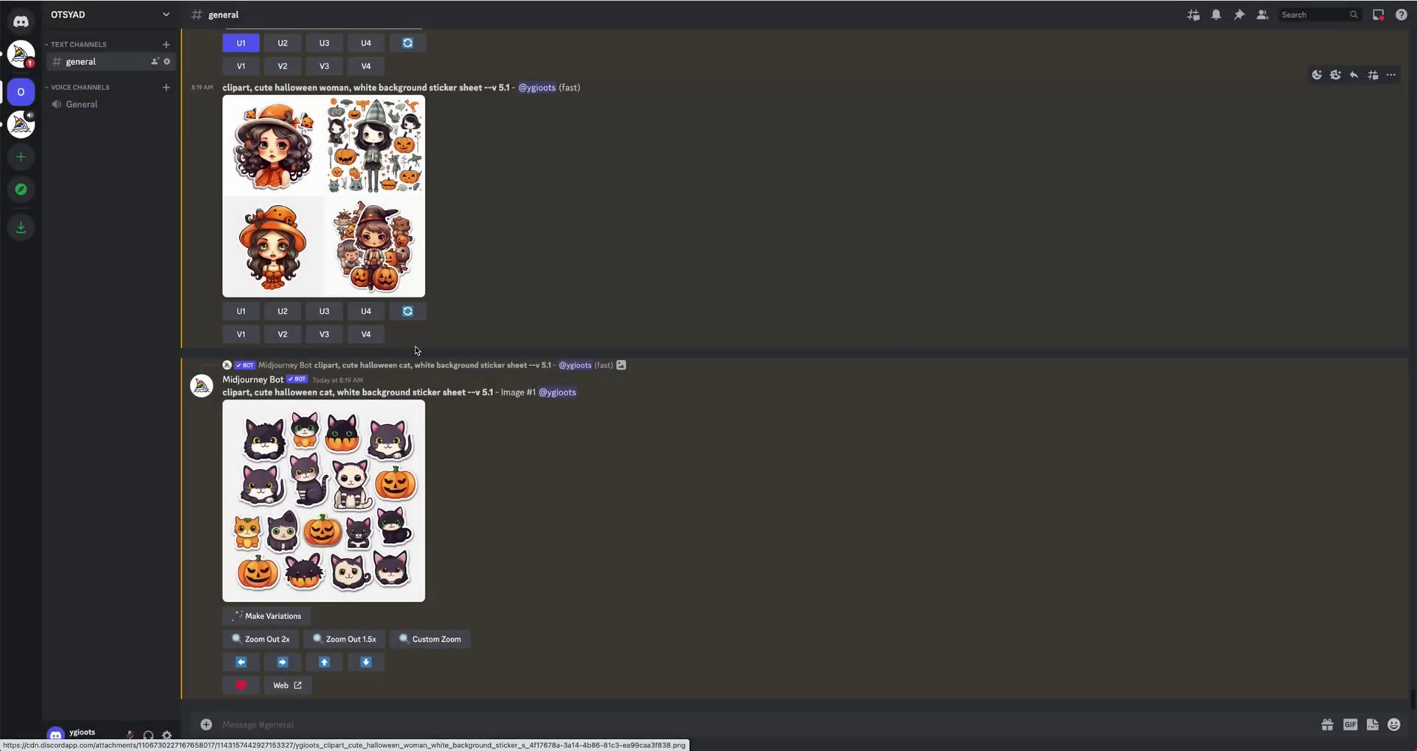
click(281, 310)
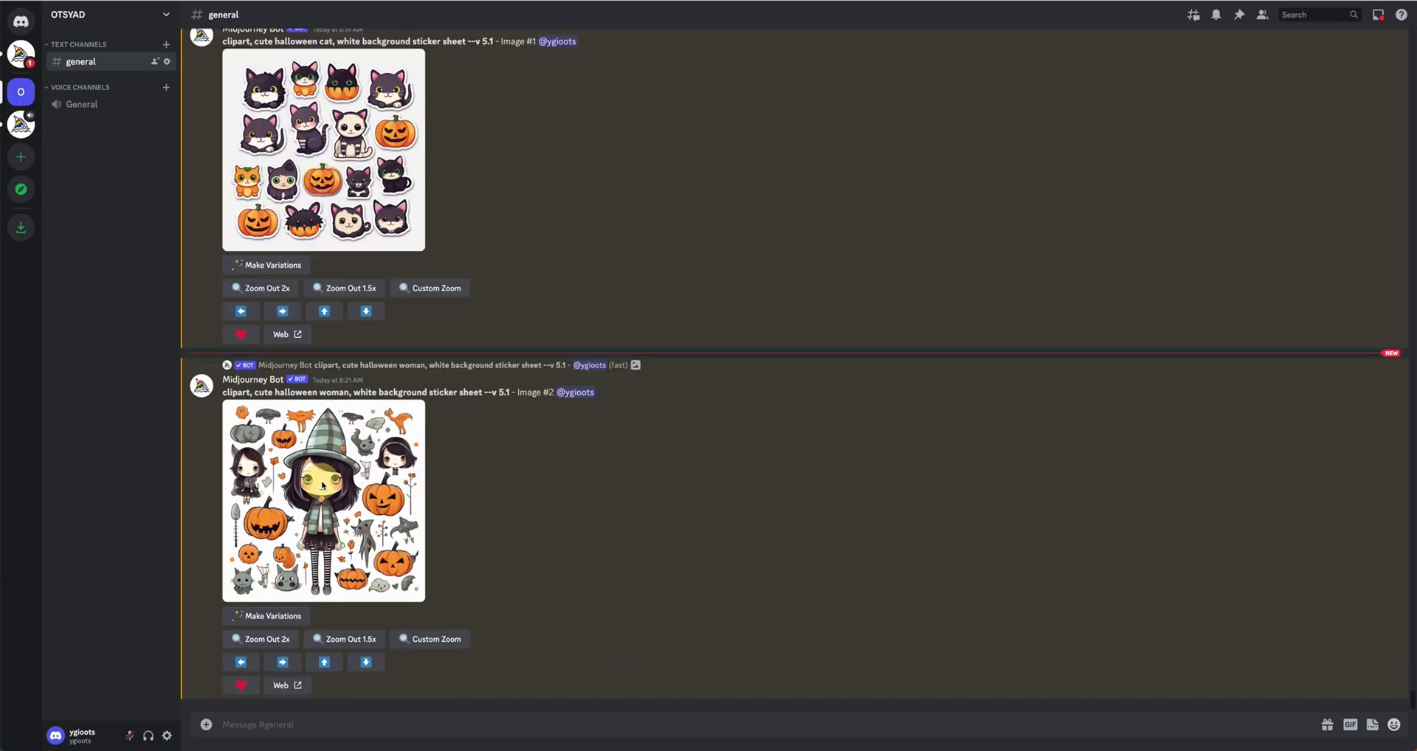
click(323, 476)
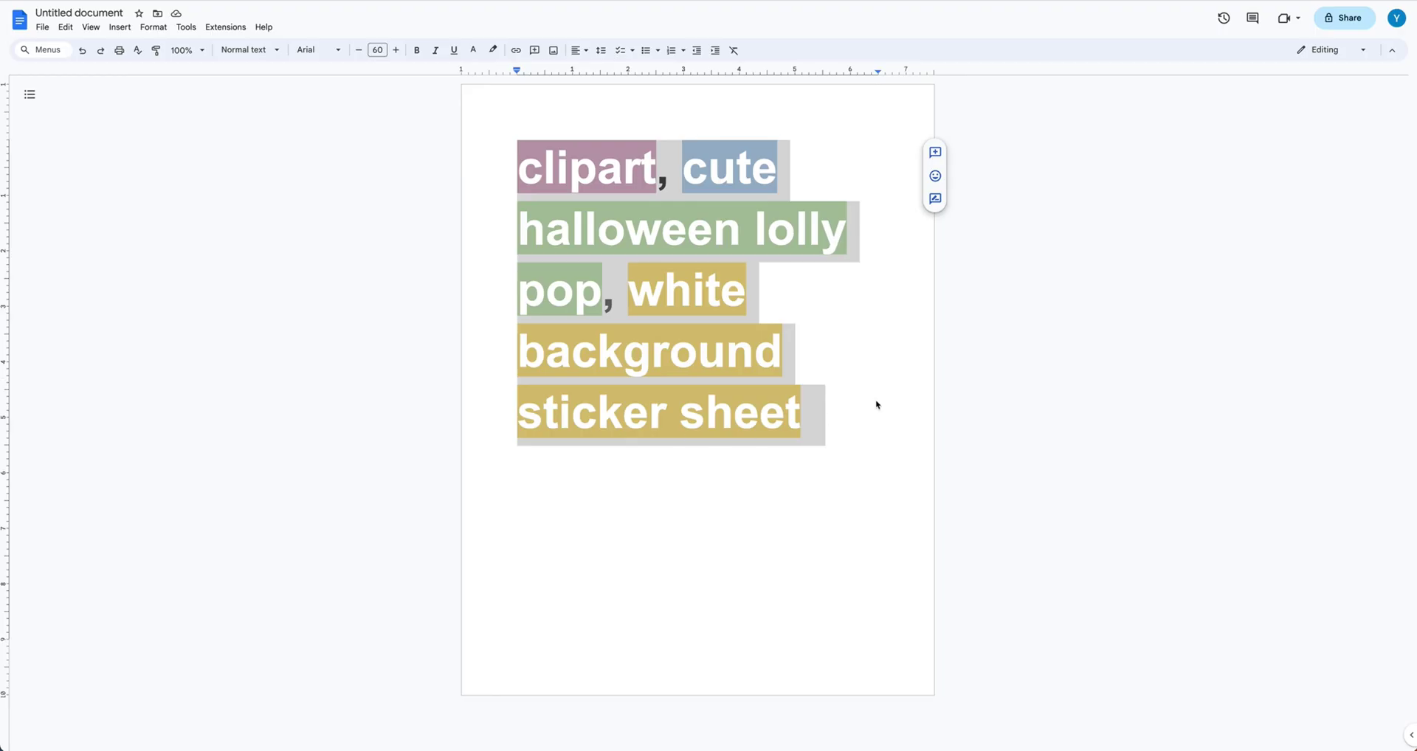
Step: Switch to Google Docs and select the entire clipart prompt
click(560, 172)
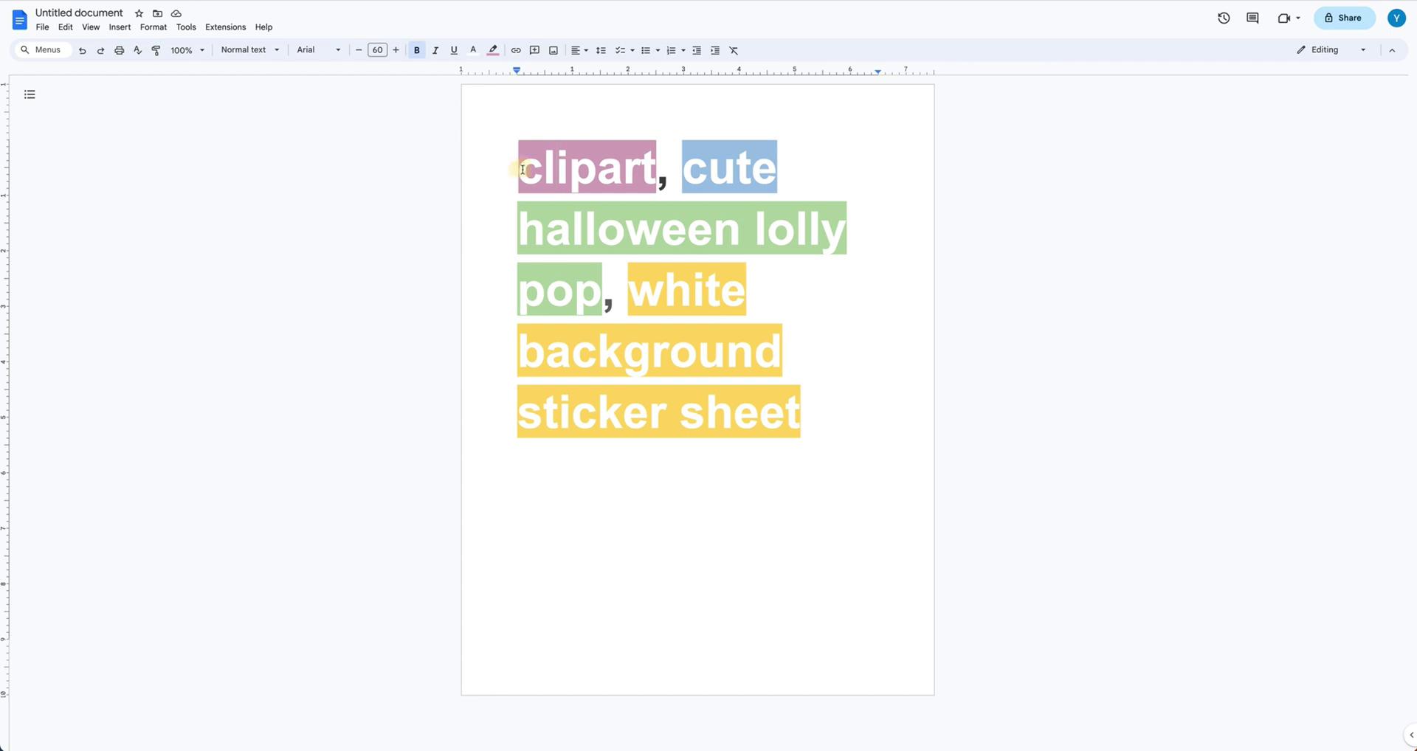
drag(519, 169, 838, 435)
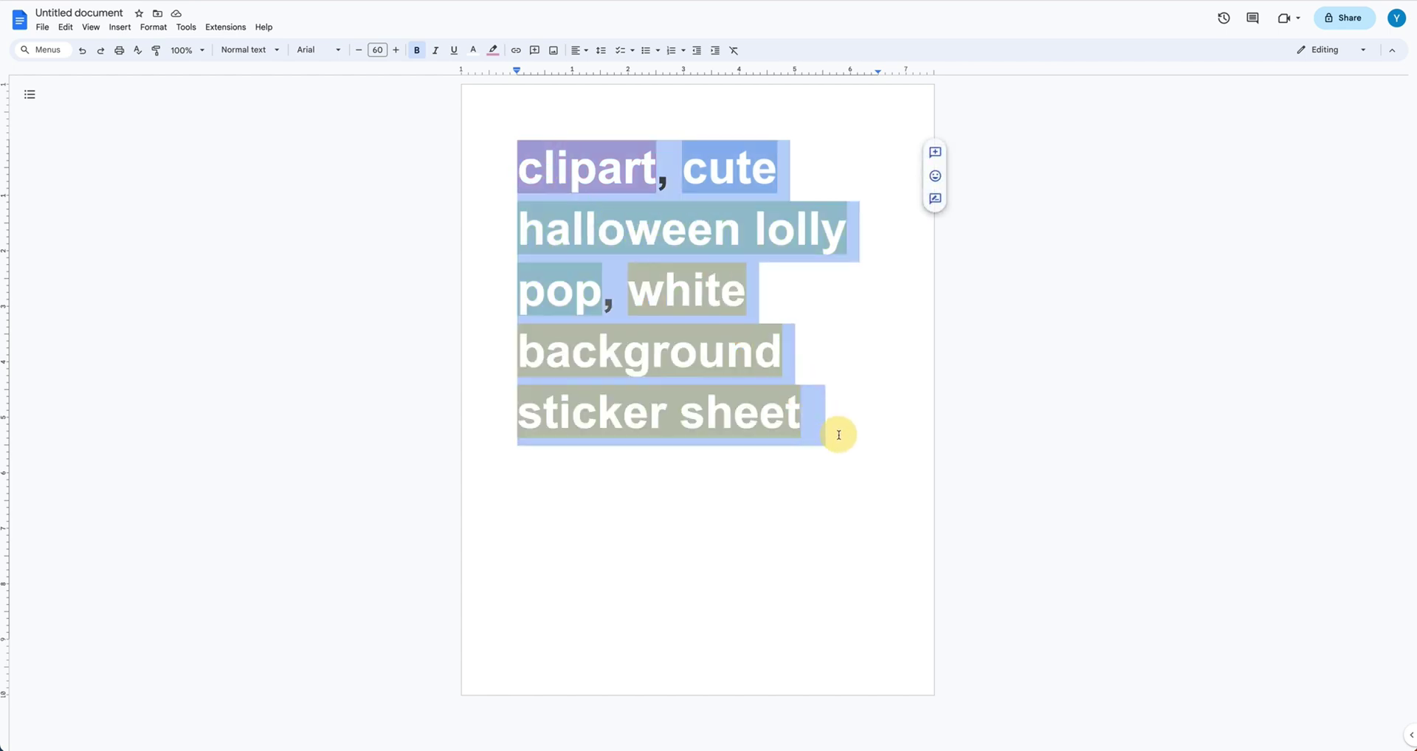